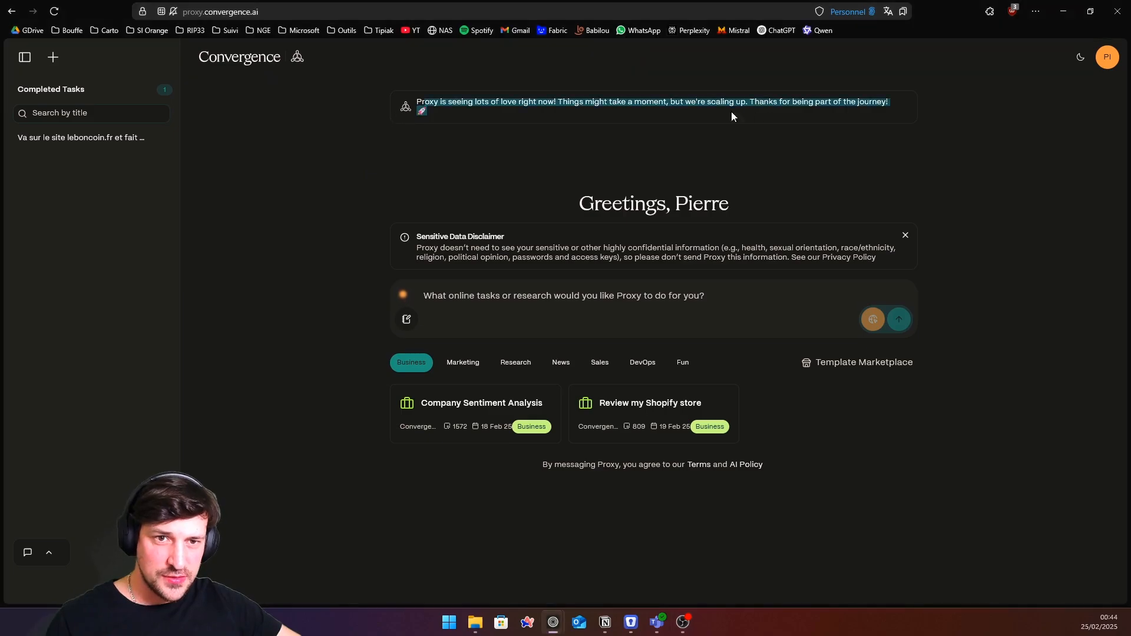
Read the high-demand notice and the Sensitive Data Disclaimer on the Proxy home page.
left_click(701, 106)
triple_click(482, 104)
left_click(568, 122)
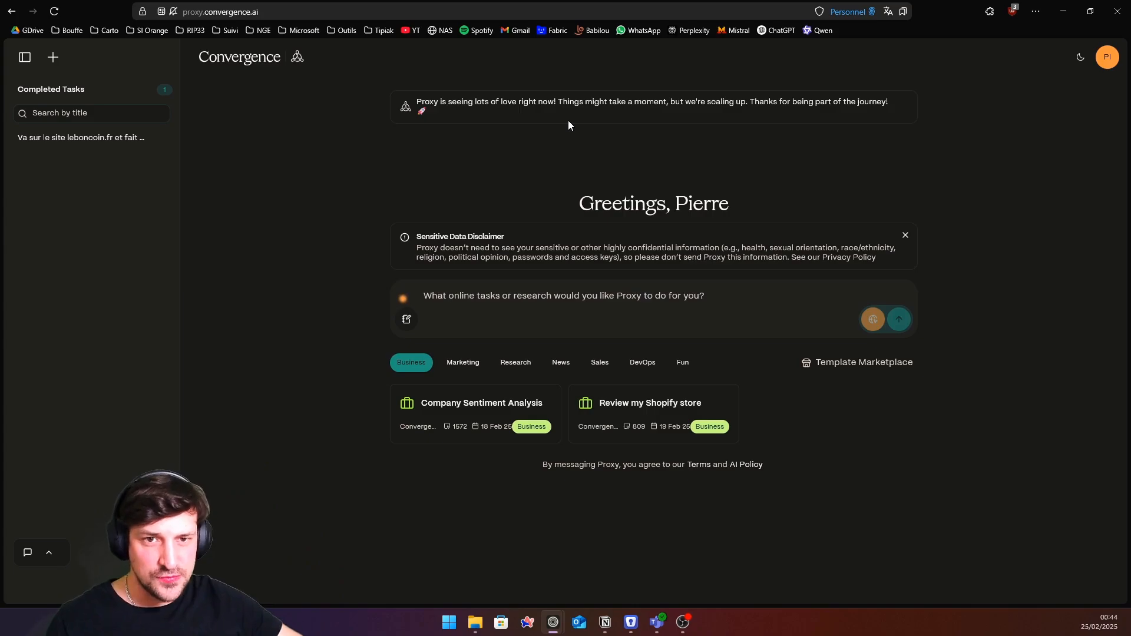
left_click_drag(696, 103, 790, 140)
left_click(793, 148)
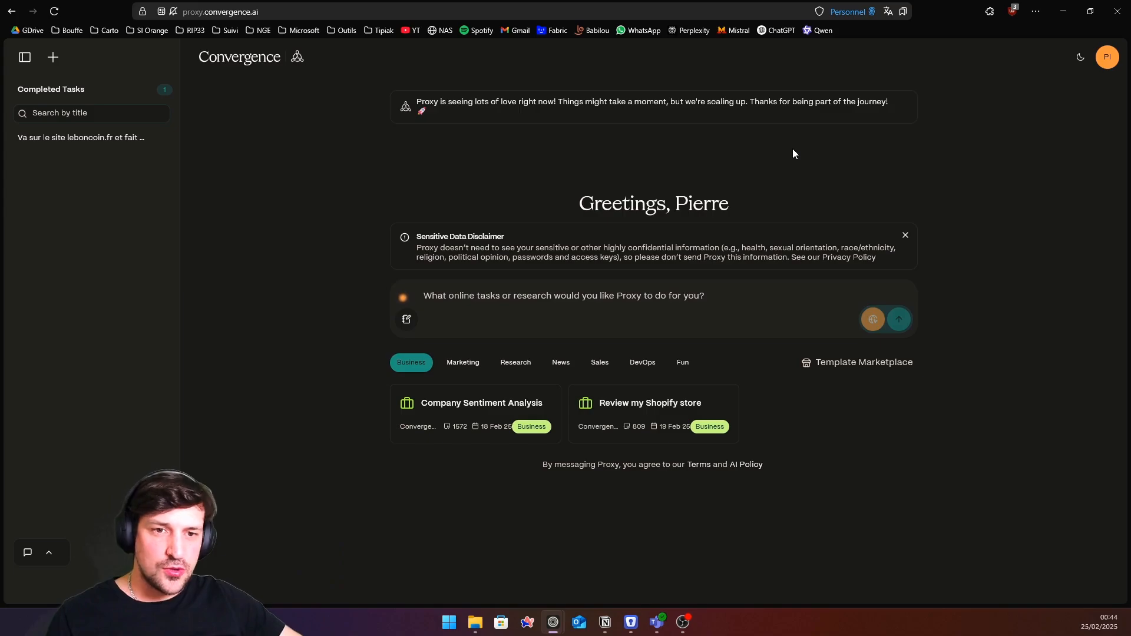
left_click(506, 301)
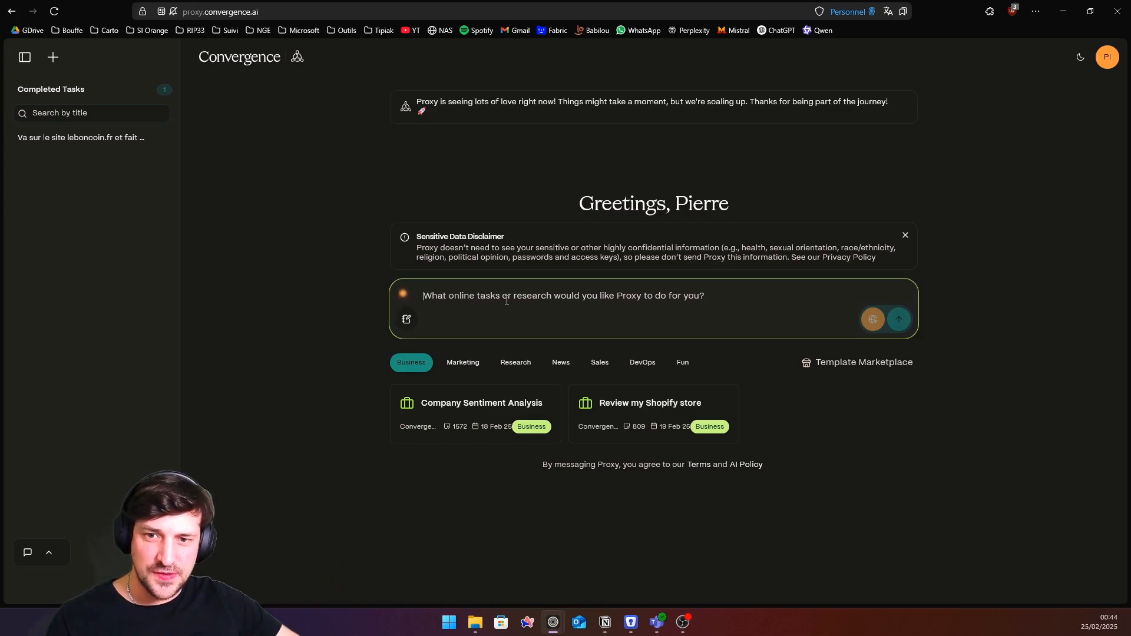
left_click_drag(535, 250, 778, 257)
left_click(779, 256)
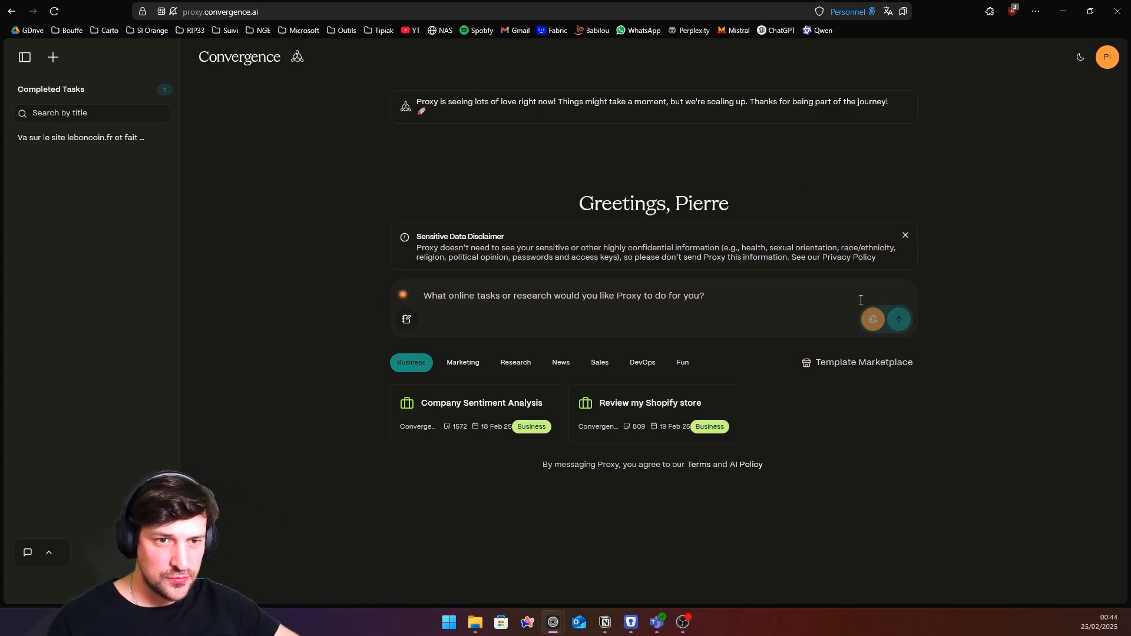
left_click(664, 300)
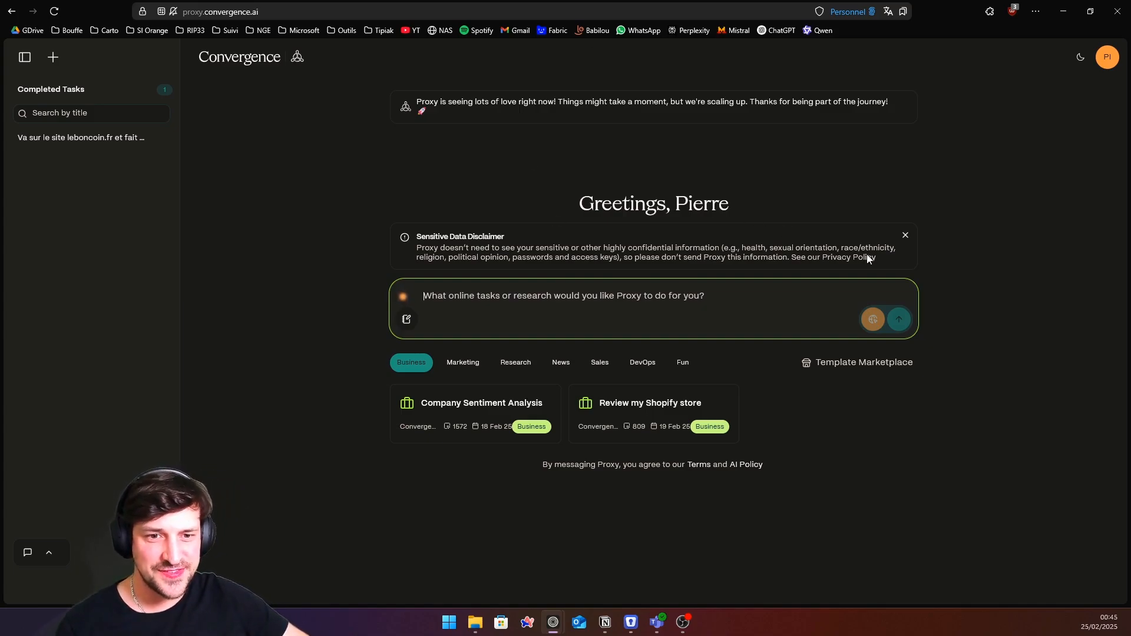
left_click(906, 237)
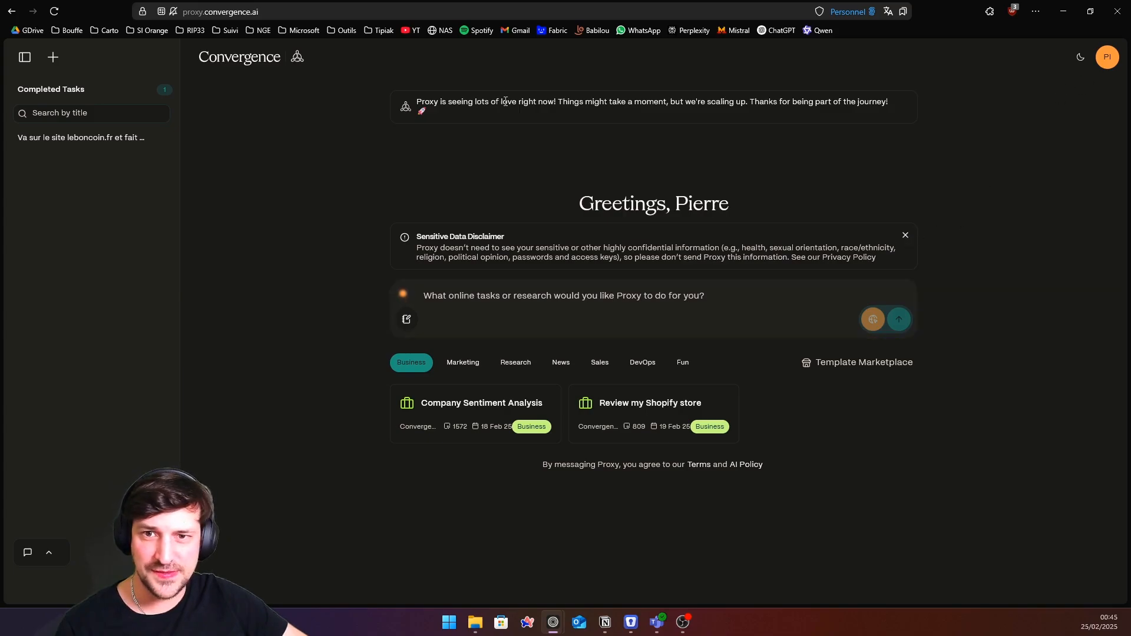
Open the plan chooser, compare the session and automation limits of the Basic and Pro plans, and close it.
left_click(1107, 57)
left_click(1060, 176)
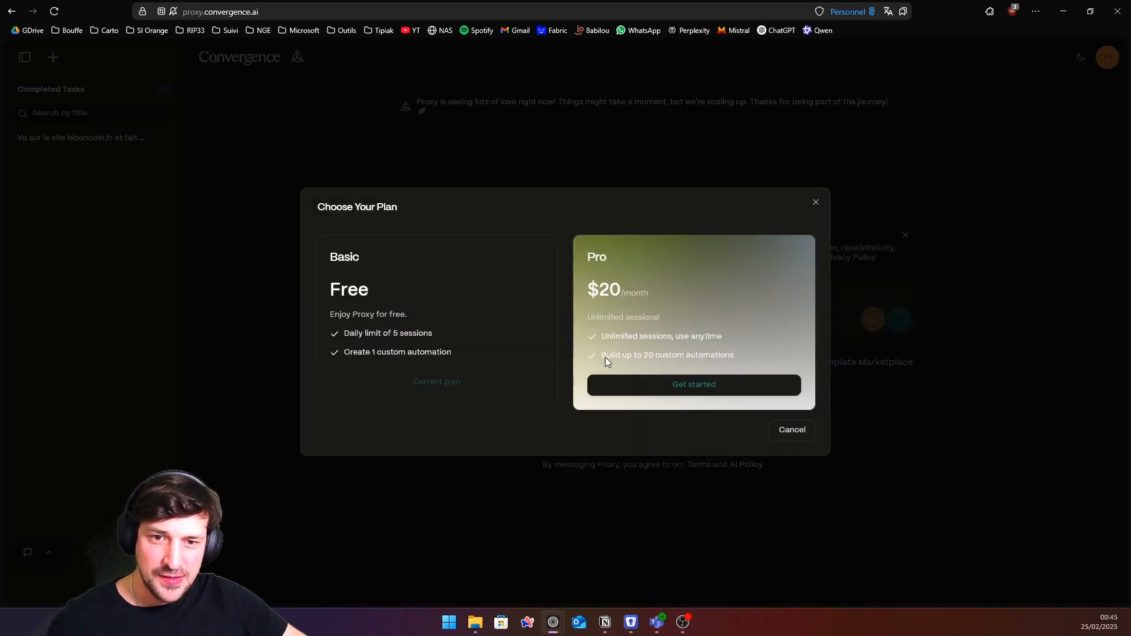
triple_click(366, 208)
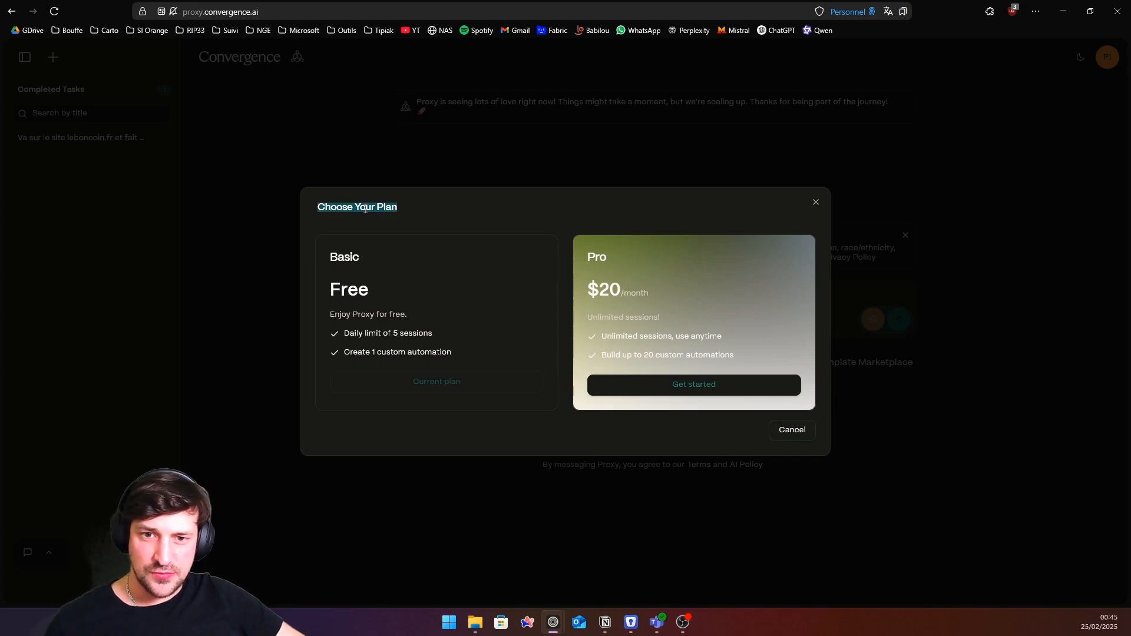
left_click(496, 216)
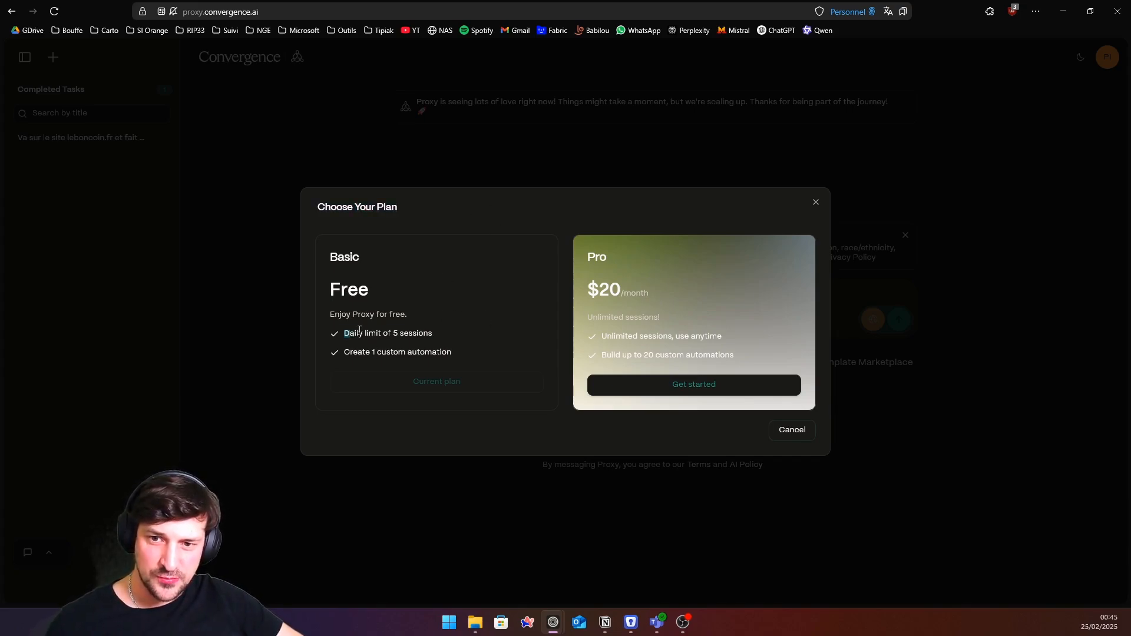
left_click_drag(359, 330, 447, 332)
left_click(450, 333)
left_click_drag(363, 352, 484, 350)
left_click(491, 349)
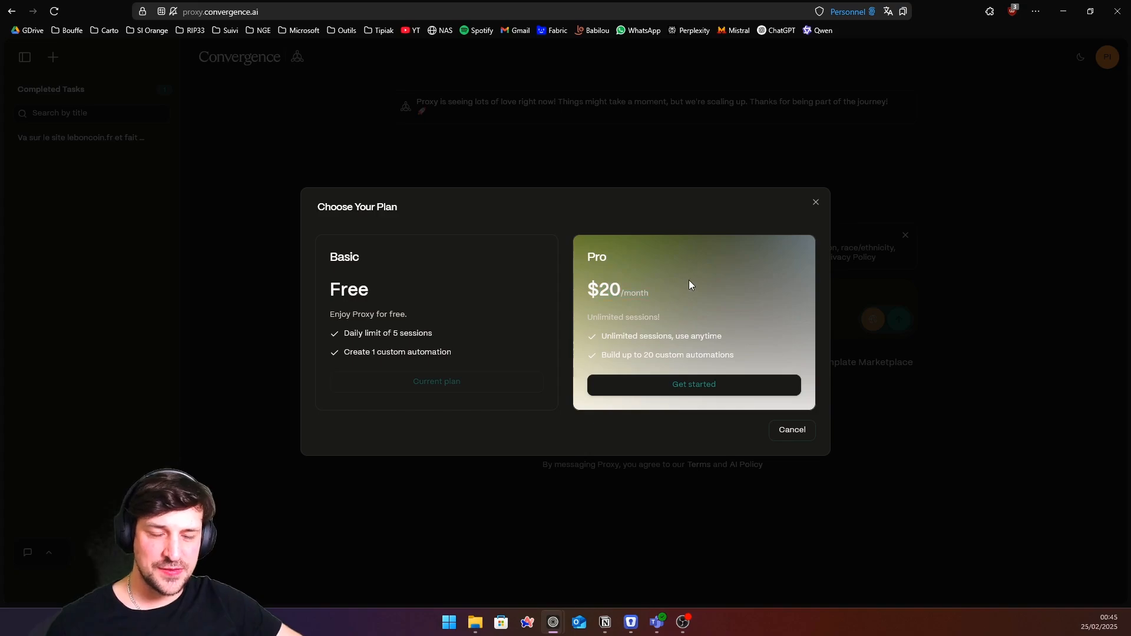
left_click(816, 203)
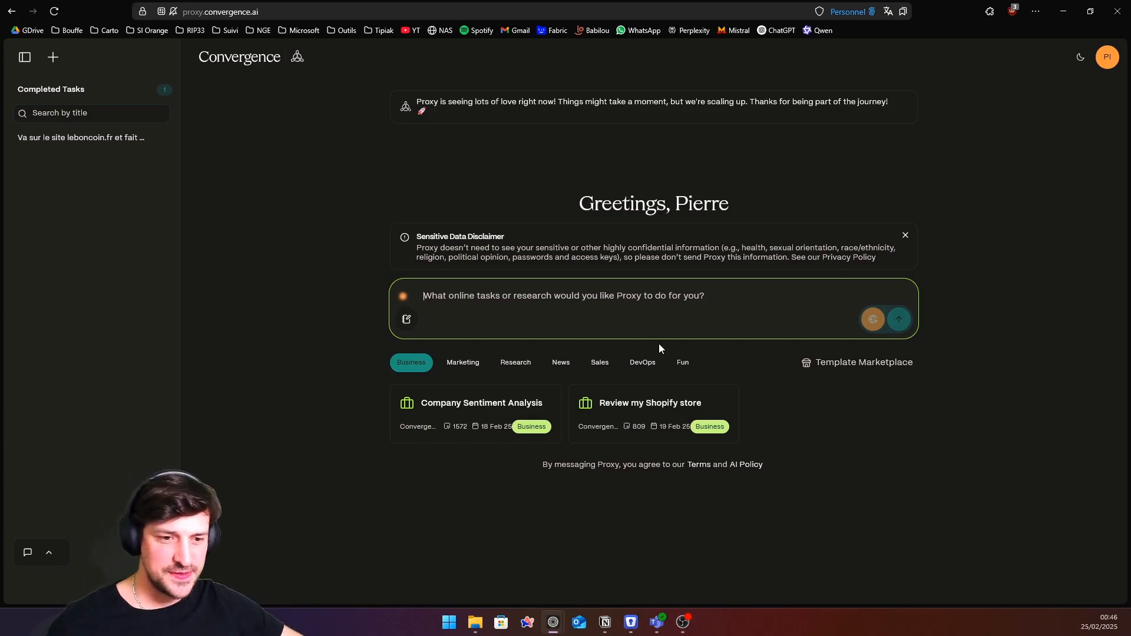
Open the completed leboncoin.fr task and review its request, the executed steps and the summary of Floirac rental listings.
left_click(84, 142)
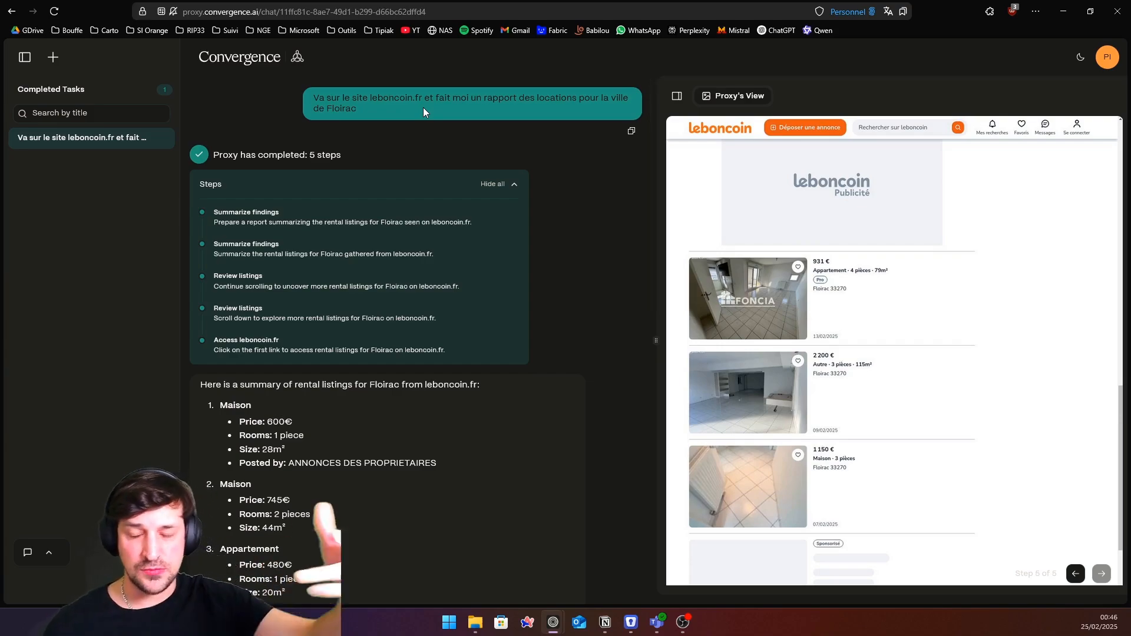
scroll(377, 166, "down", 1)
scroll(377, 166, "up", 1)
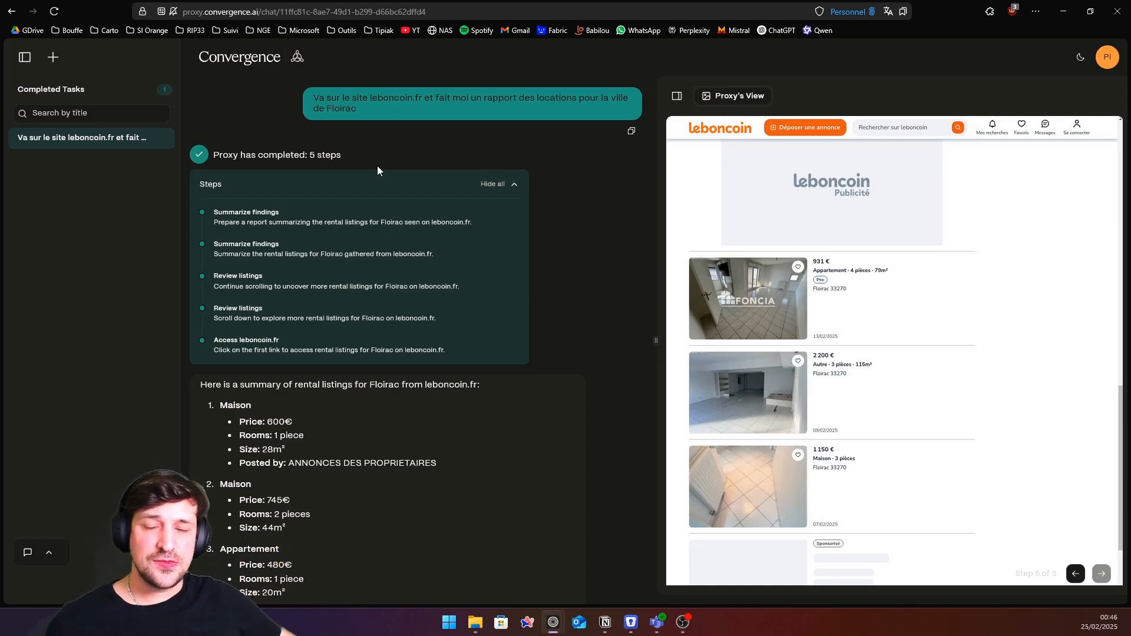
scroll(388, 165, "down", 1)
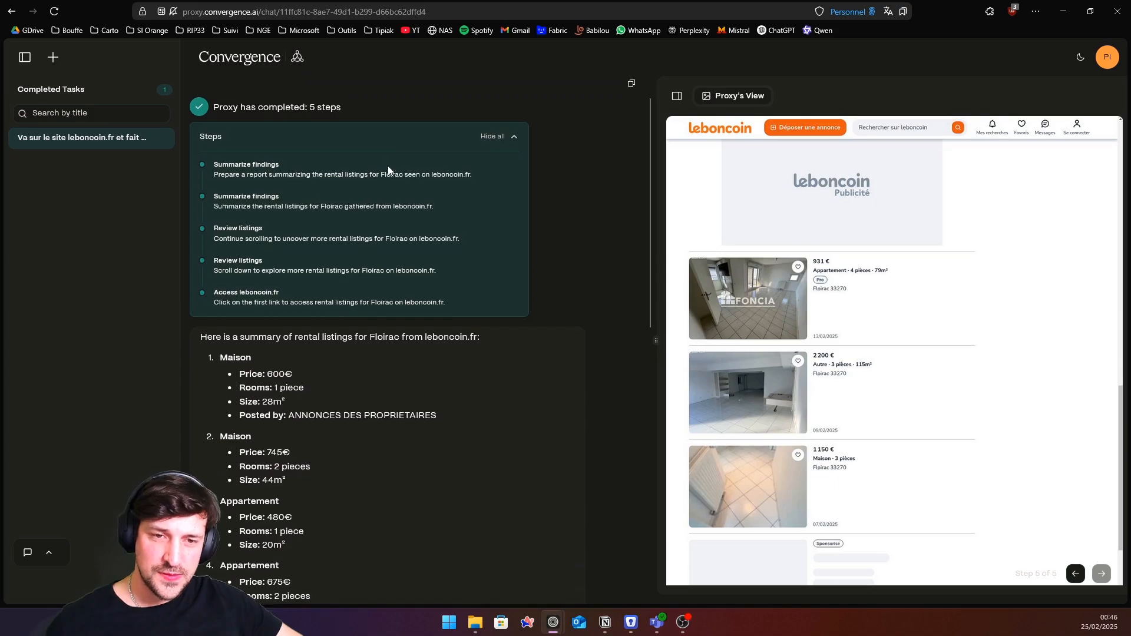
scroll(388, 165, "up", 1)
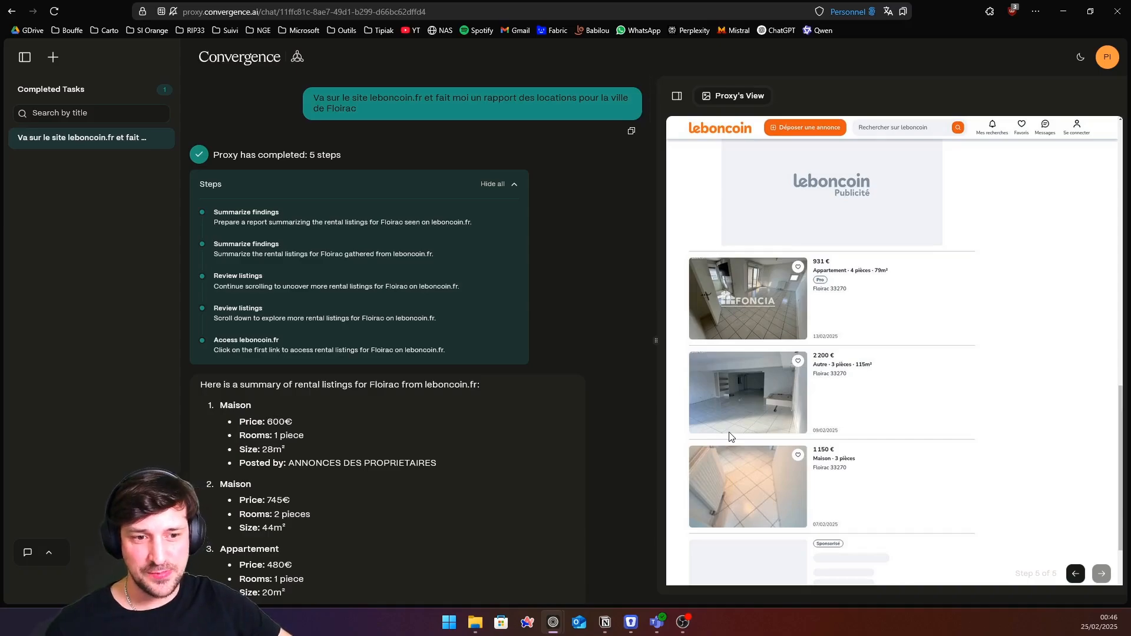
scroll(525, 365, "down", 5)
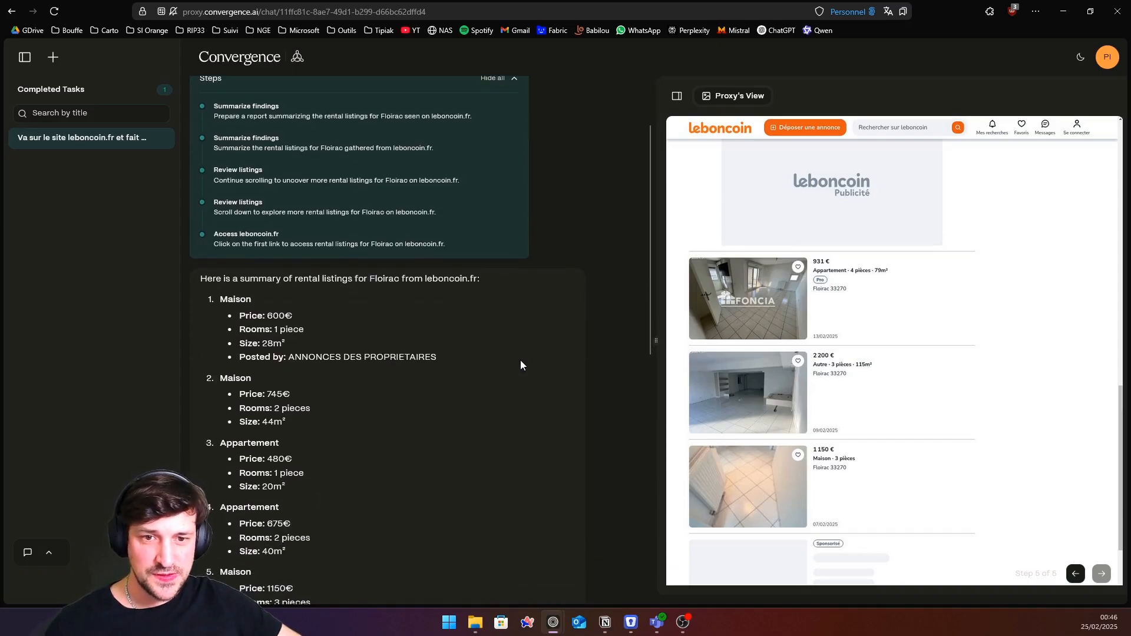
scroll(441, 359, "up", 5)
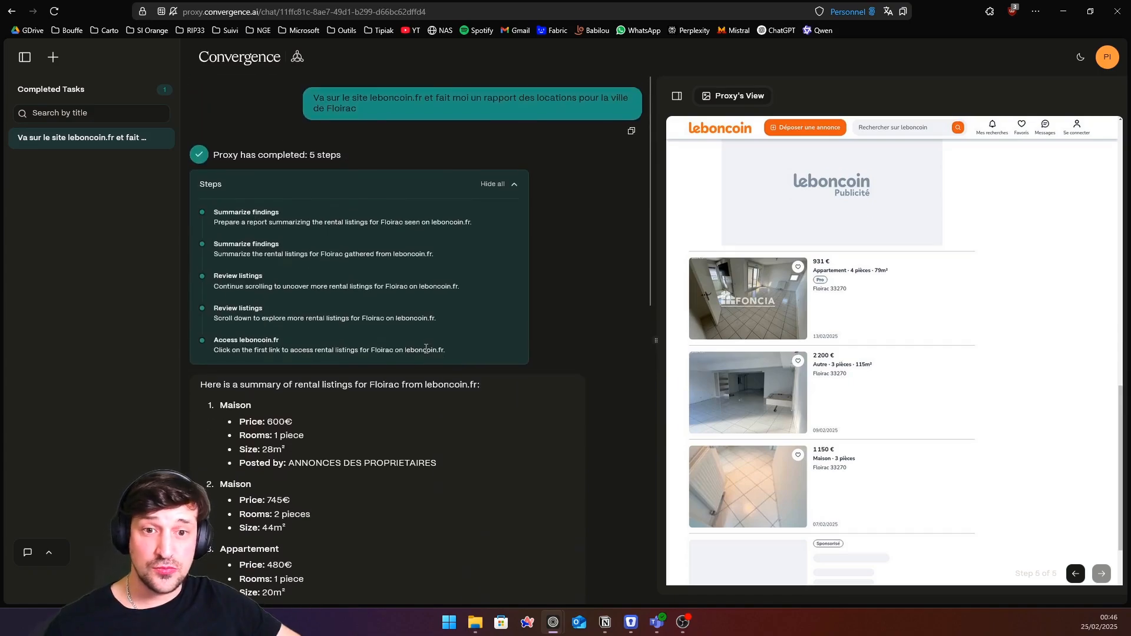
scroll(430, 344, "down", 6)
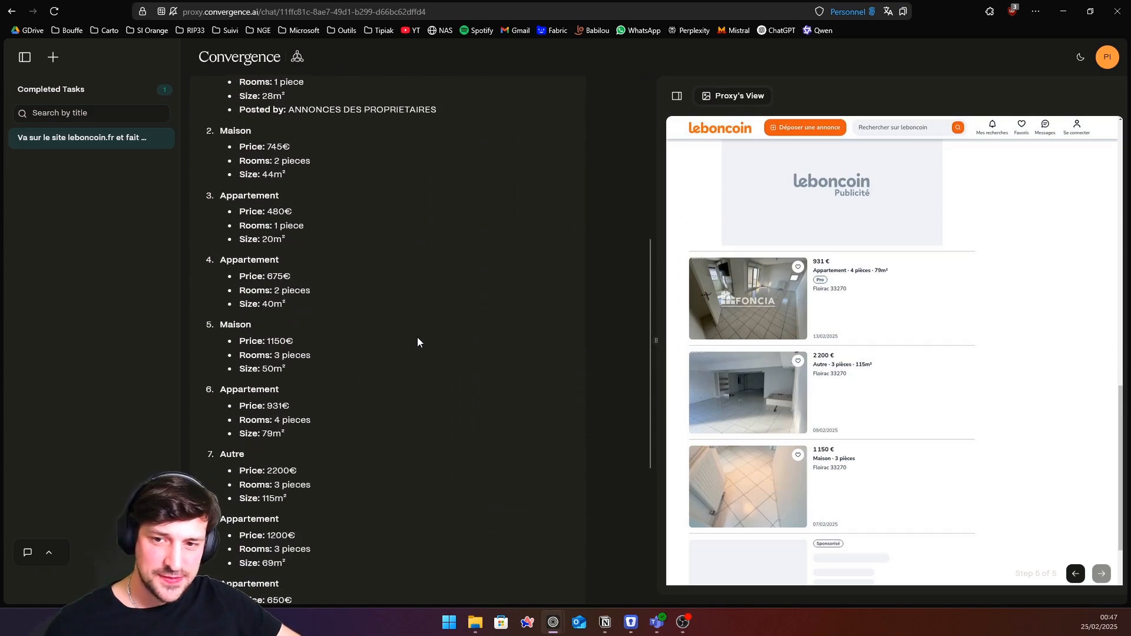
scroll(417, 337, "up", 2)
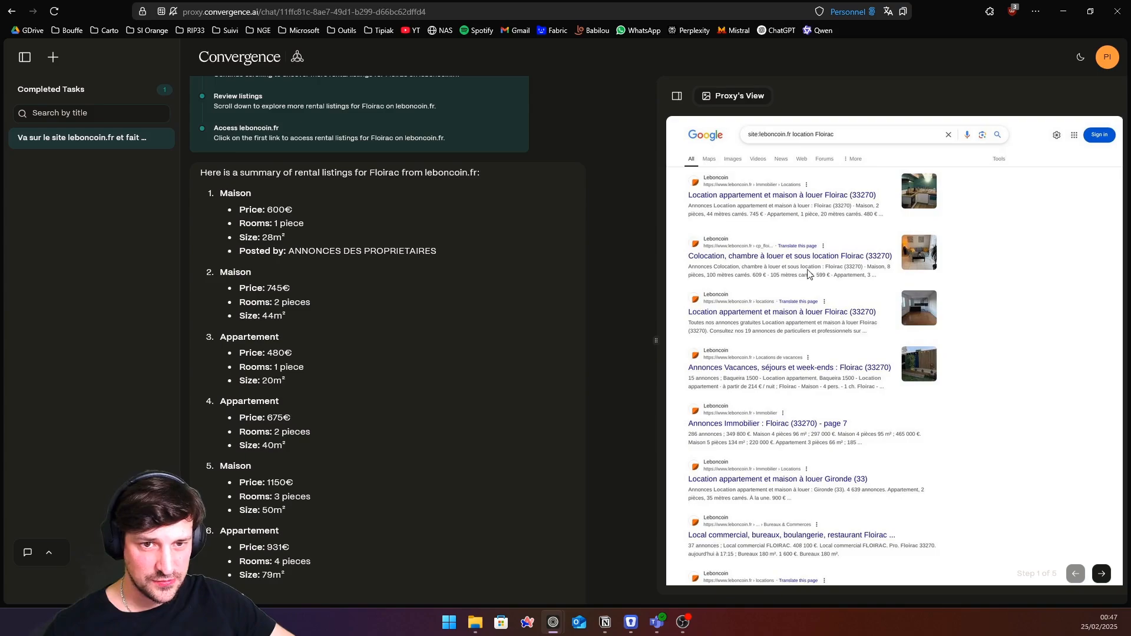
Browse the captured pages in Proxy's View from the Google search through the leboncoin.fr listings, and return to the first capture.
left_click(1101, 574)
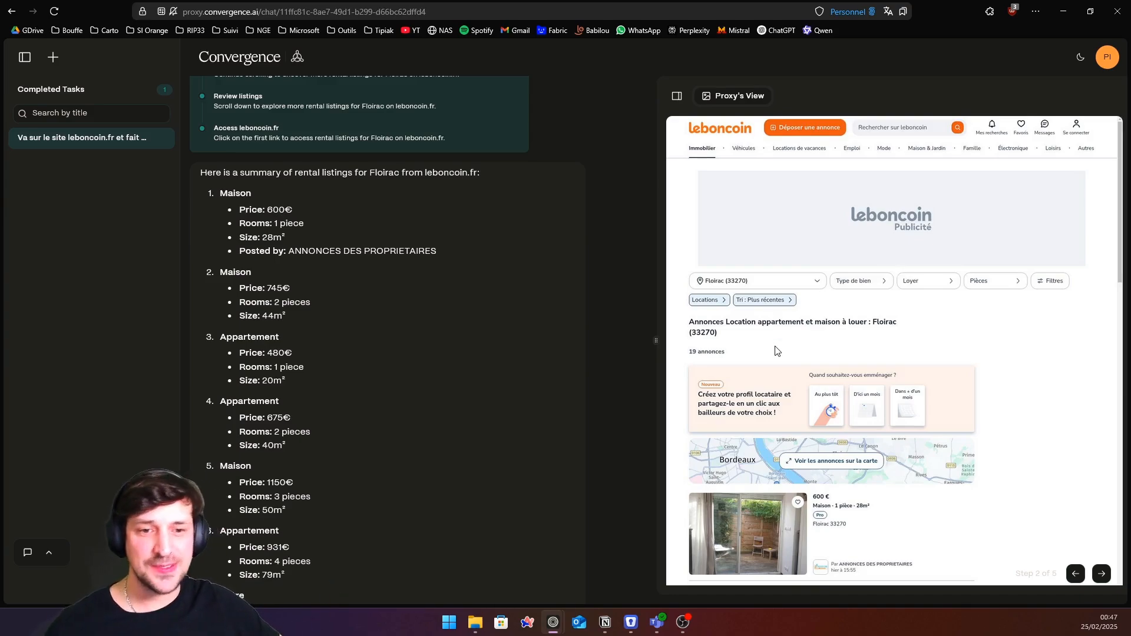
left_click(1102, 575)
left_click(1076, 574)
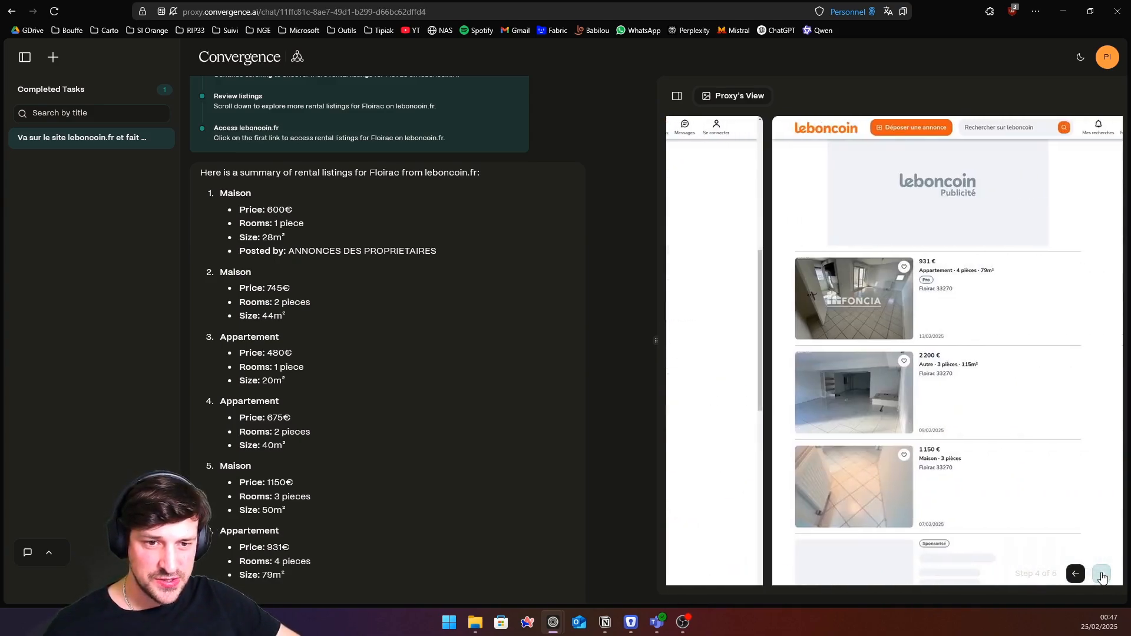
left_click(1076, 575)
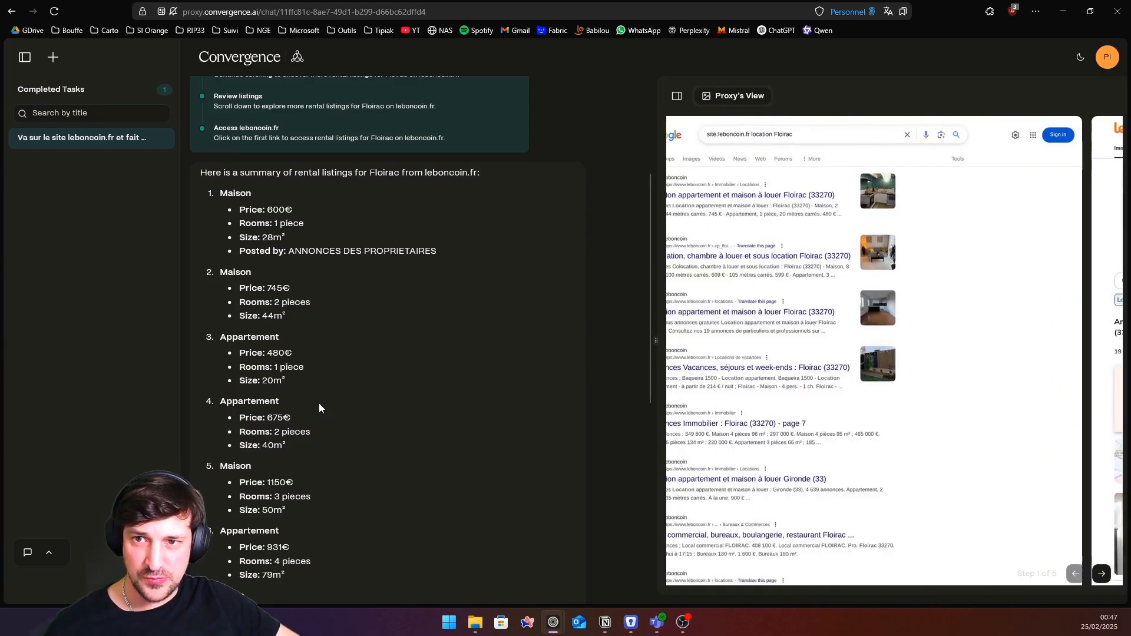
Read the Floirac rental report through to its closing paragraph and the task-completed options, and return to the first listings.
scroll(319, 403, "up", 3)
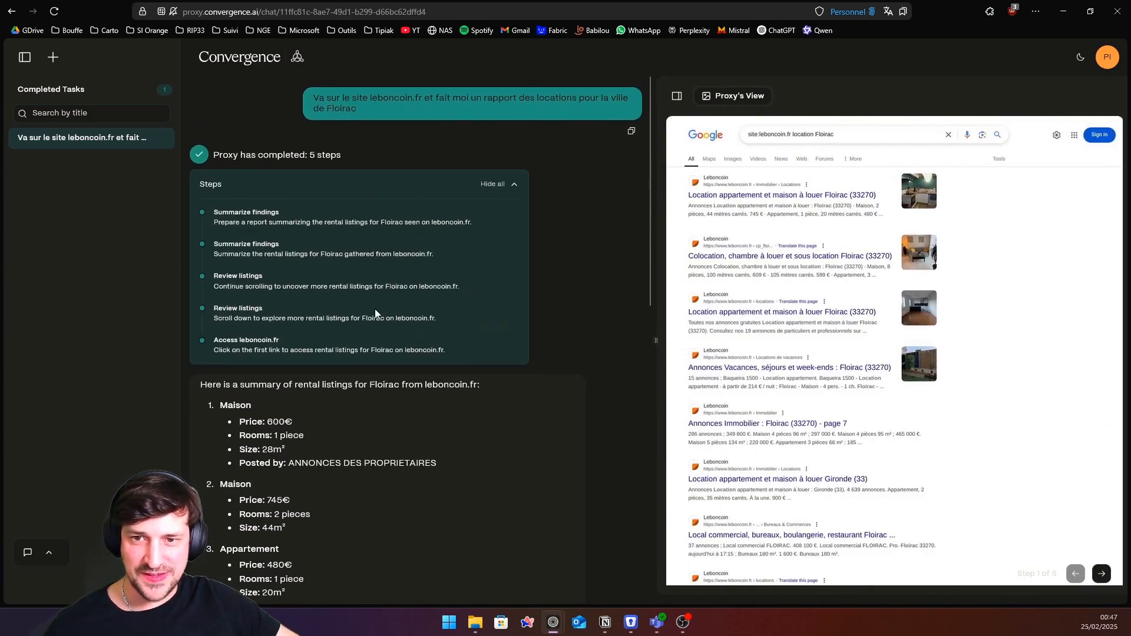
scroll(375, 314, "down", 5)
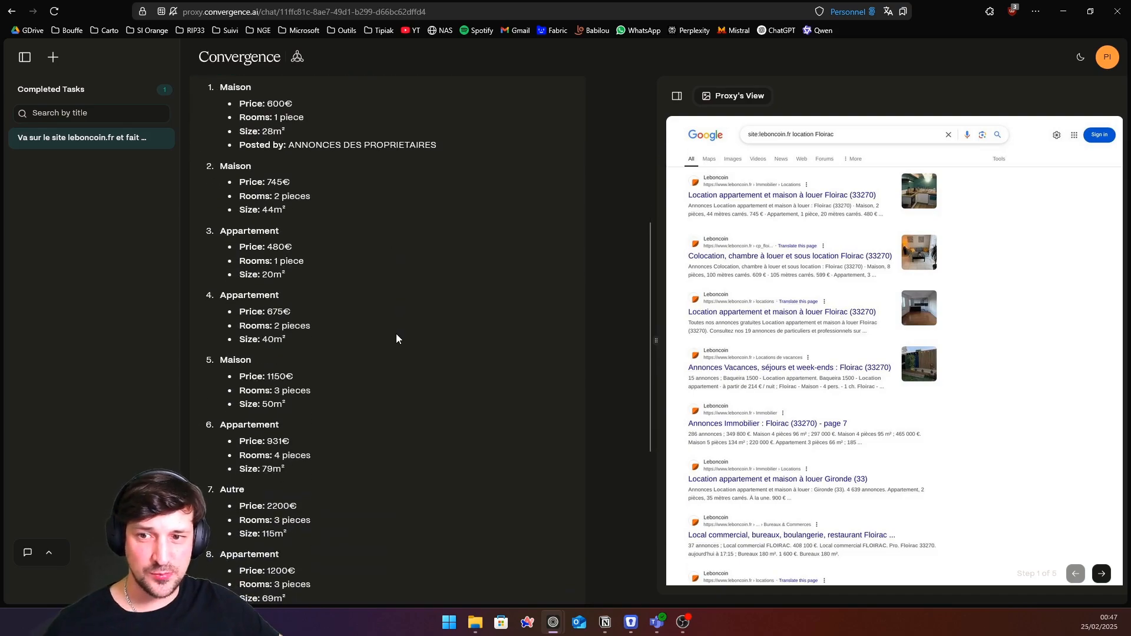
scroll(405, 345, "down", 2)
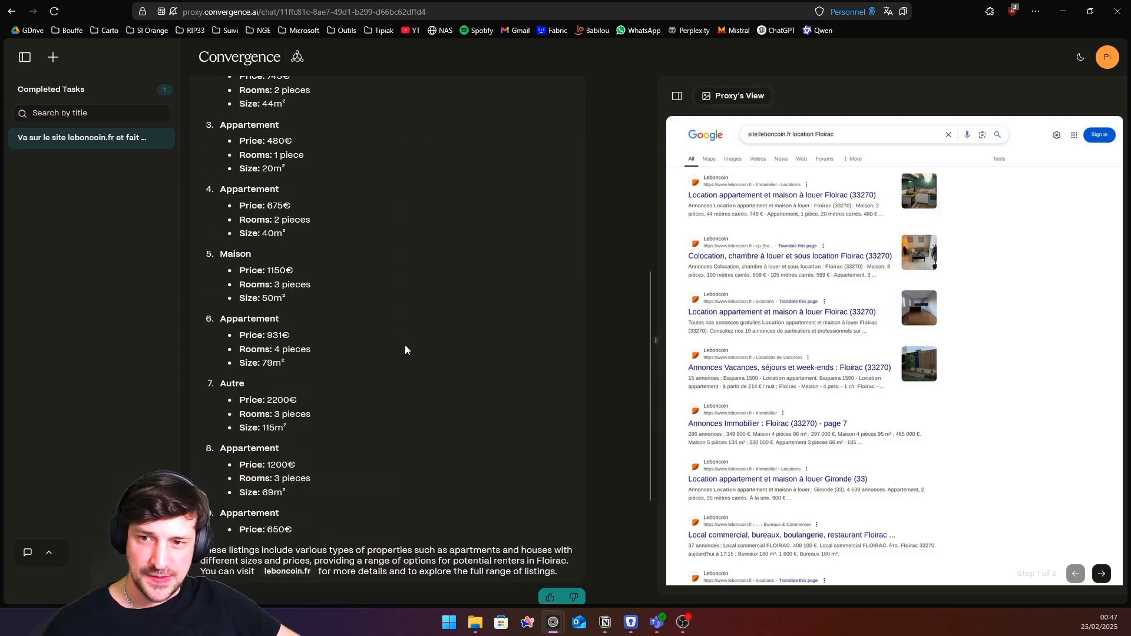
scroll(402, 354, "down", 1)
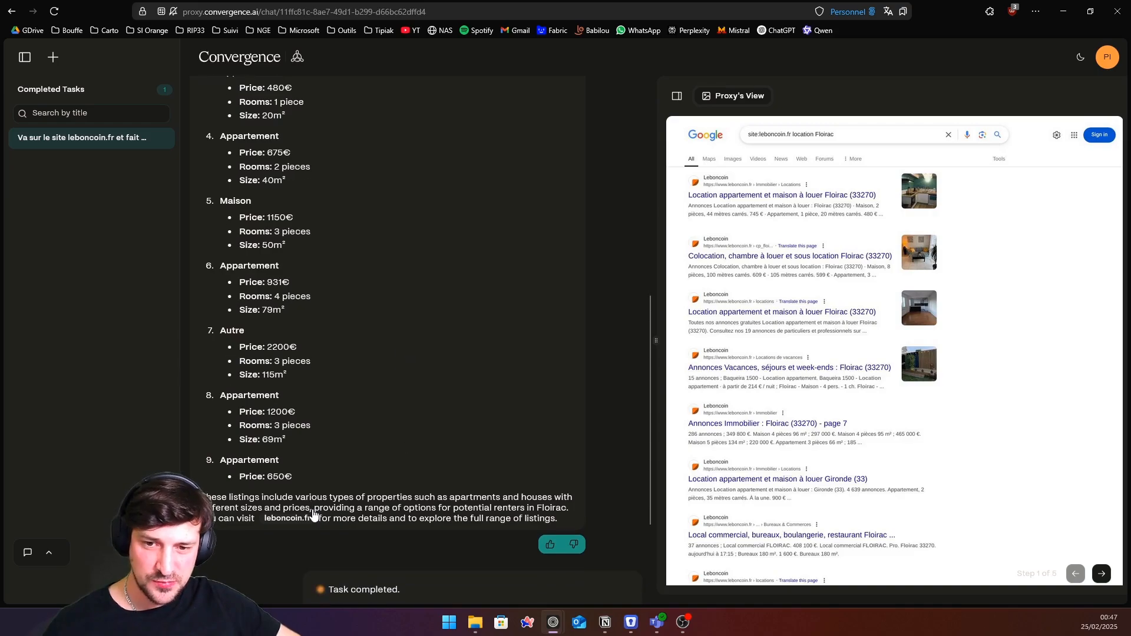
scroll(313, 510, "down", 3)
scroll(312, 510, "up", 1)
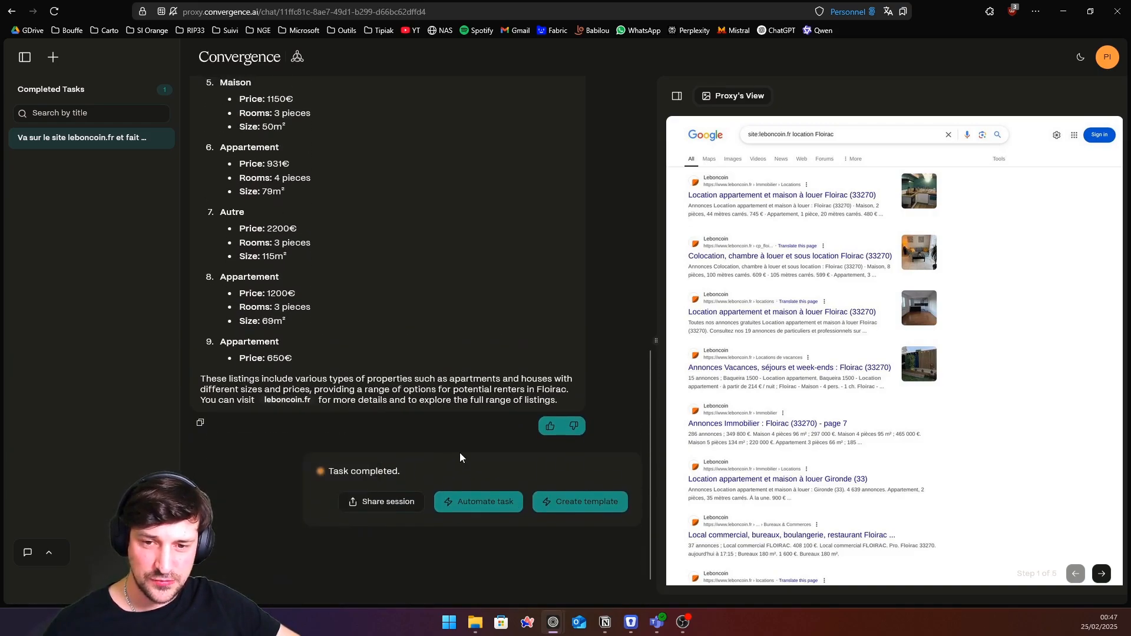
scroll(461, 451, "up", 1)
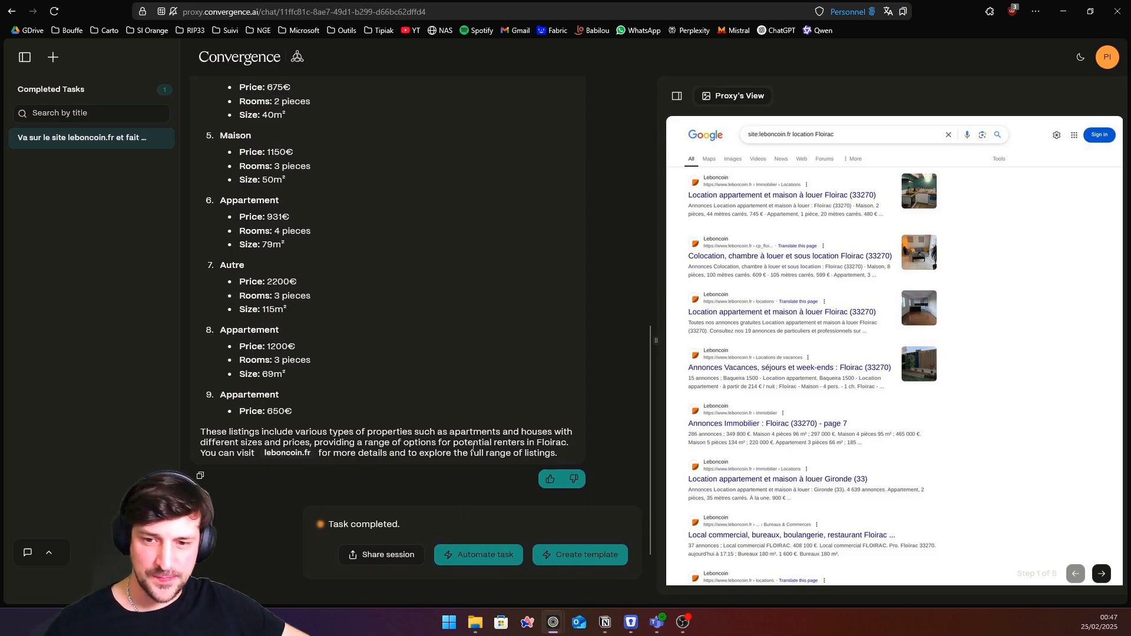
scroll(436, 466, "down", 1)
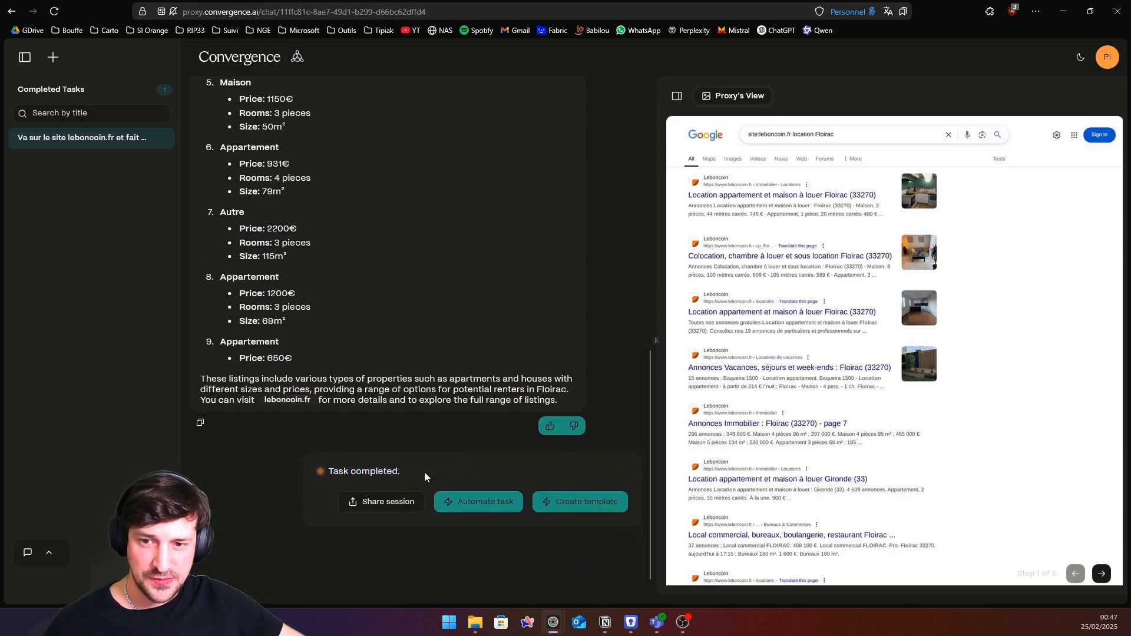
scroll(421, 474, "up", 6)
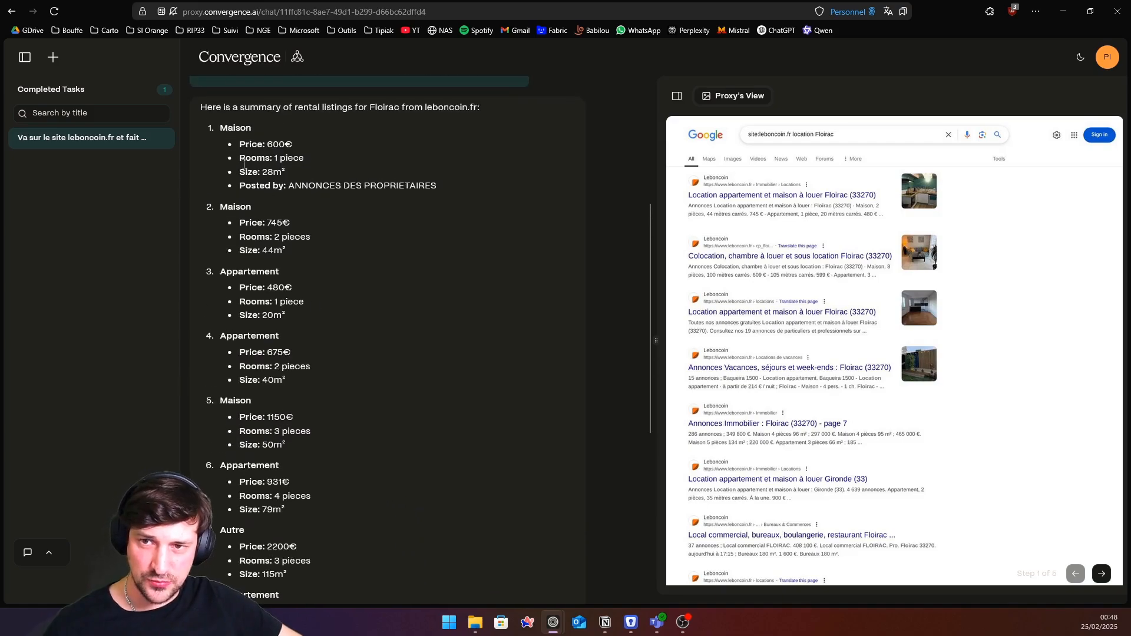
Show the second capture in Proxy's View and compare its first leboncoin.fr listing with the first Maison entry of the report.
left_click_drag(223, 128, 288, 173)
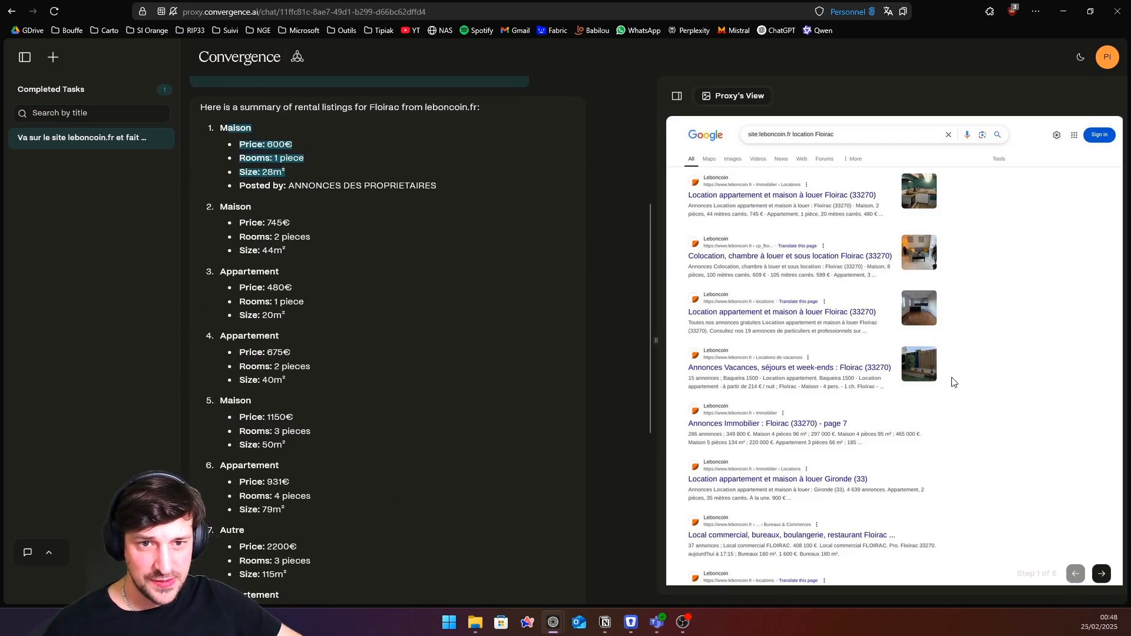
left_click(1094, 576)
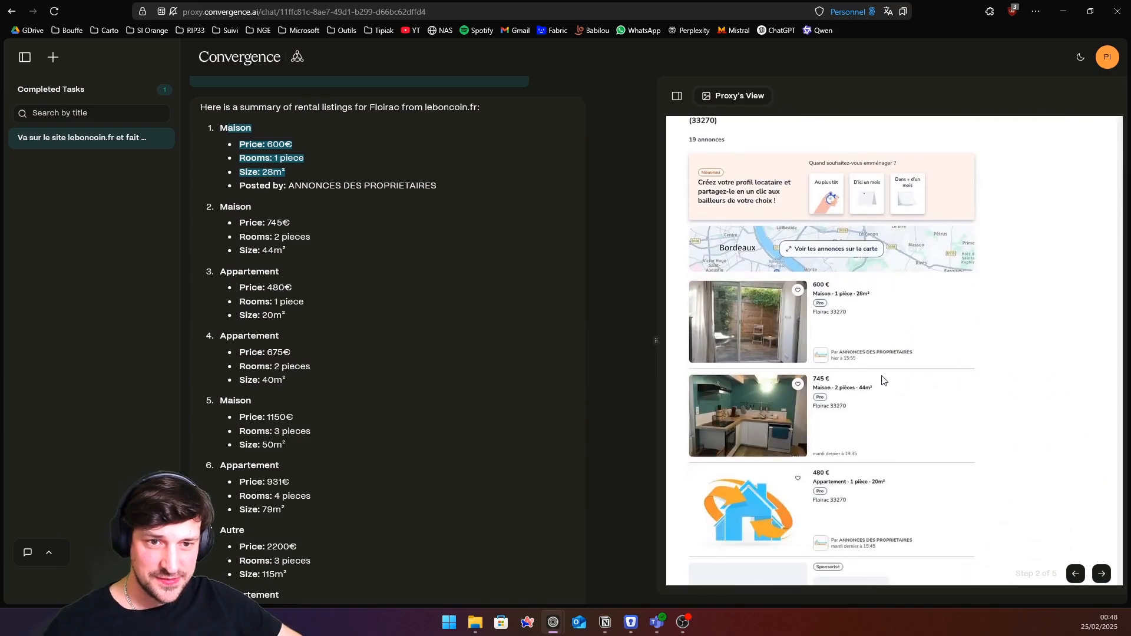
scroll(832, 301, "down", 1)
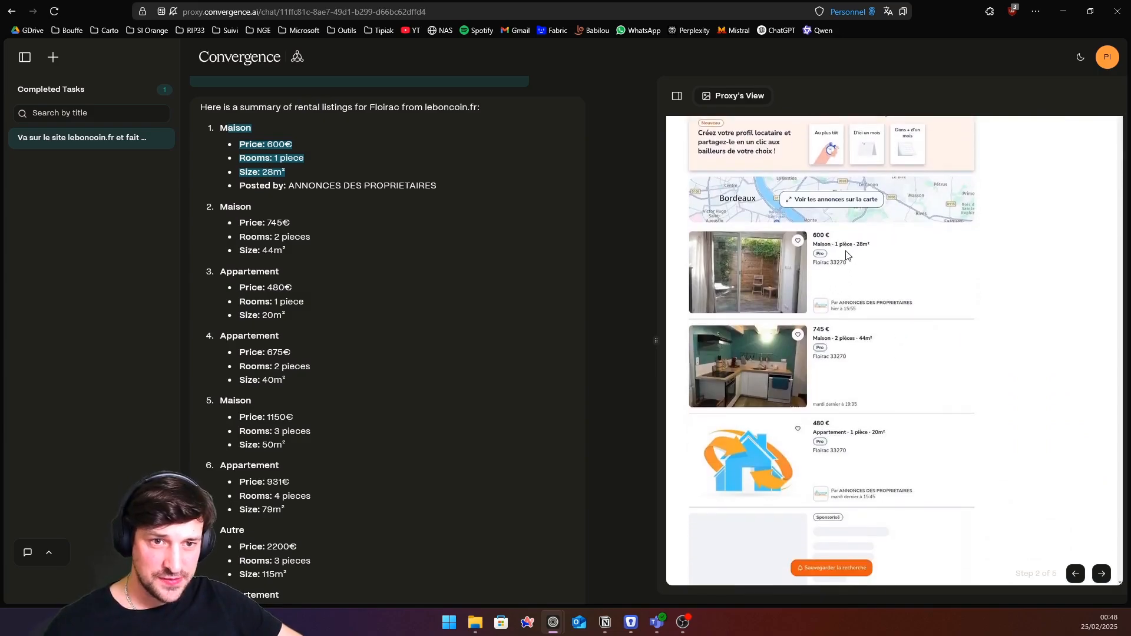
left_click_drag(297, 175, 316, 147)
left_click(367, 167)
left_click_drag(307, 185, 461, 189)
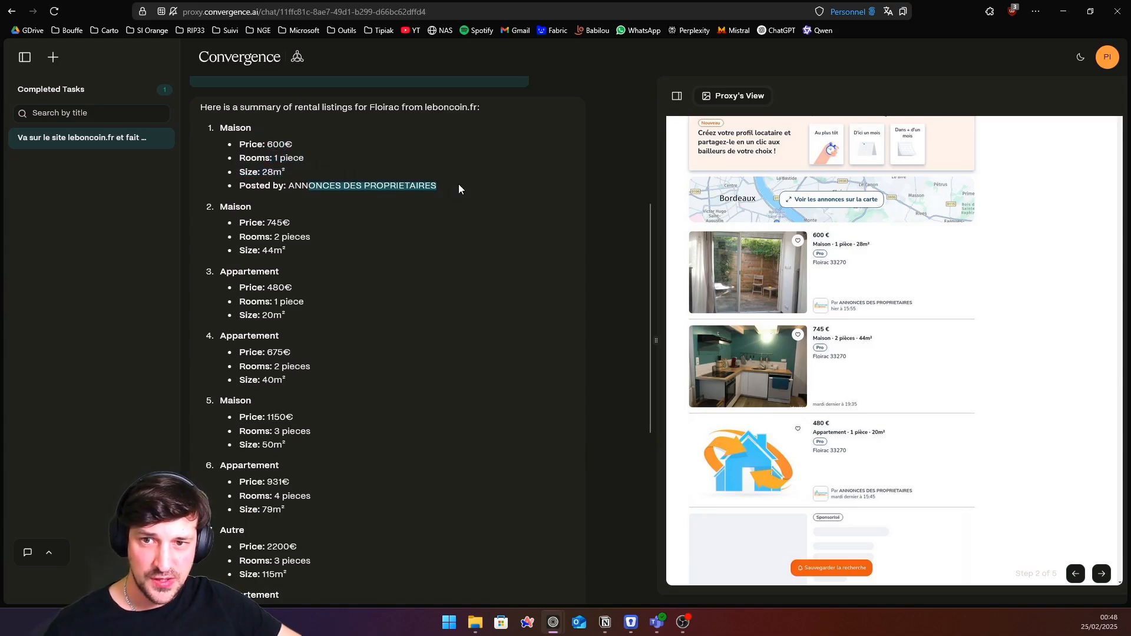
left_click(462, 189)
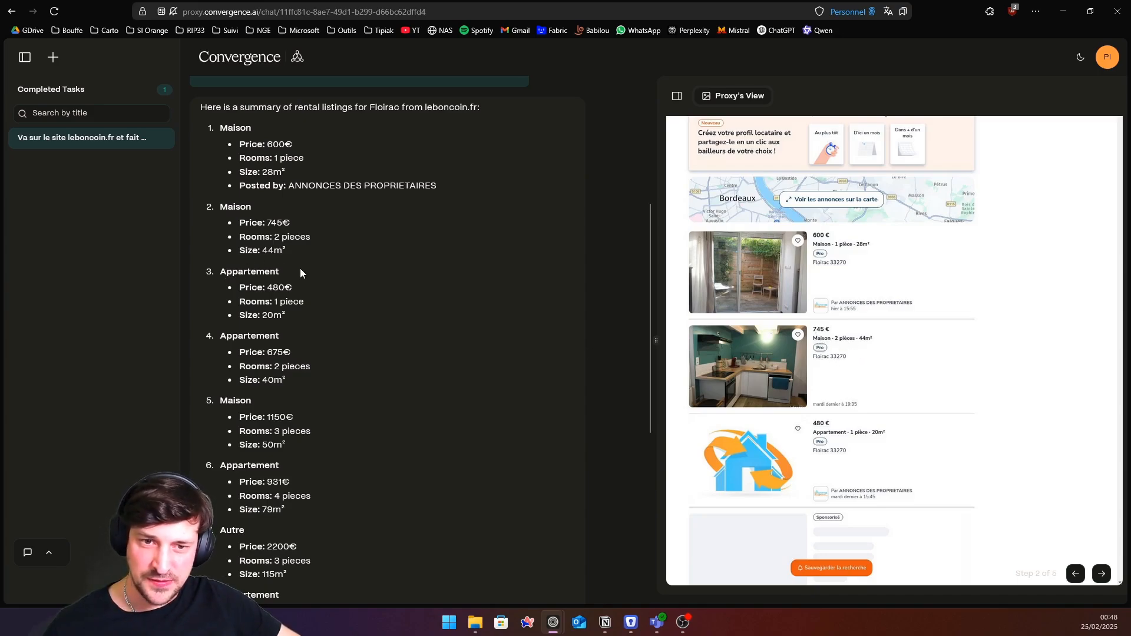
Reread the Floirac rental report through to the task-completed options, and return to the original request and executed steps.
scroll(336, 357, "down", 2)
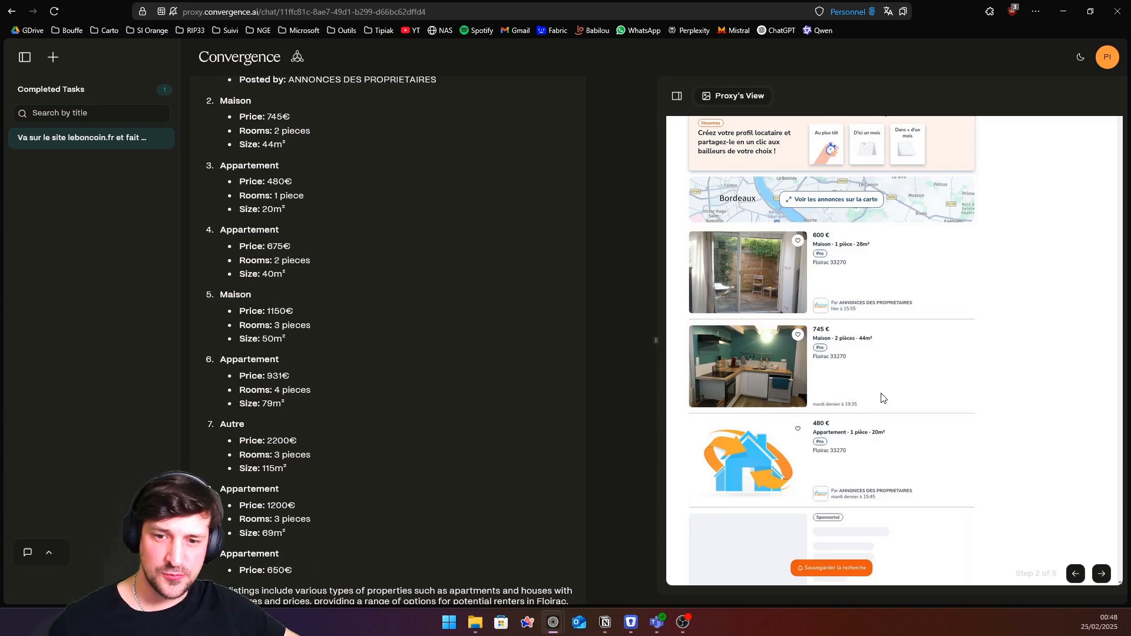
scroll(442, 421, "down", 3)
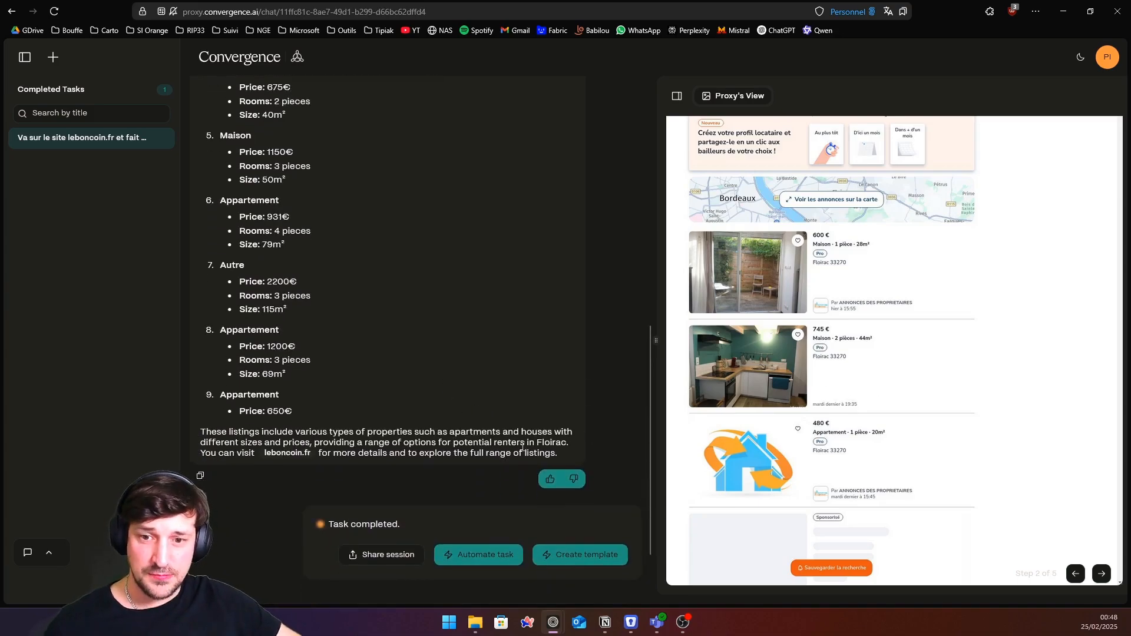
scroll(472, 434, "up", 9)
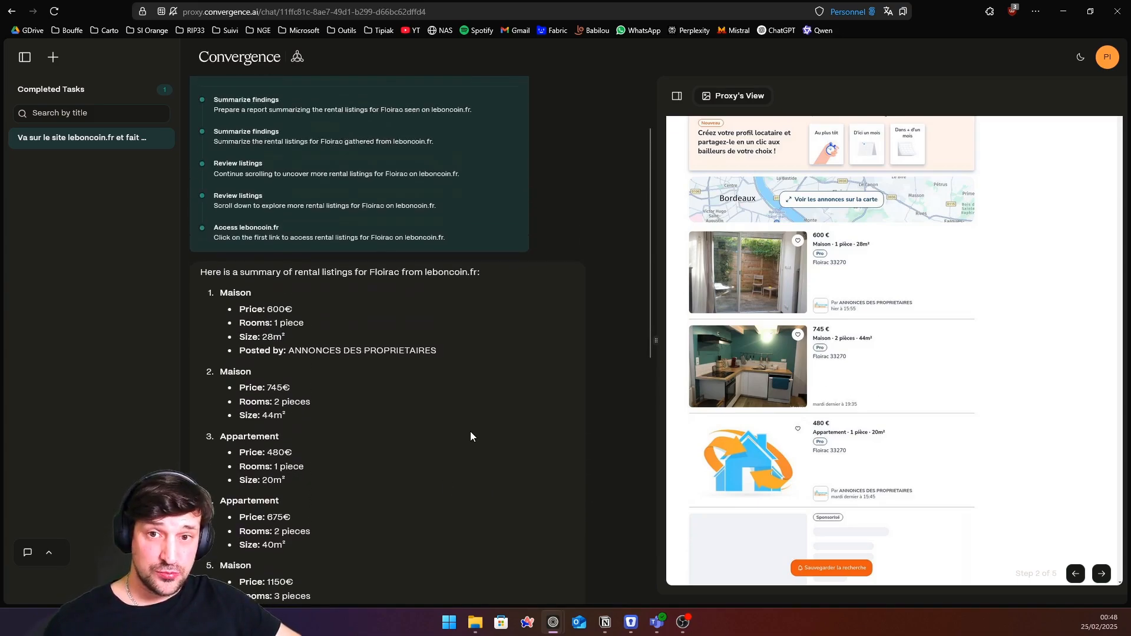
scroll(466, 435, "down", 10)
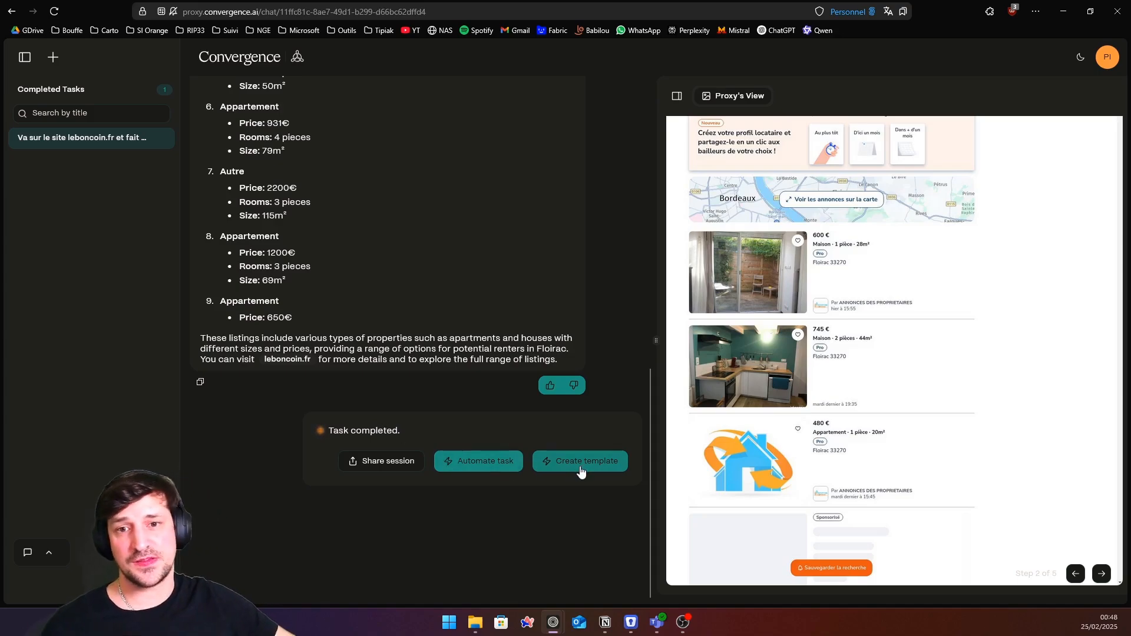
scroll(417, 355, "up", 5)
scroll(417, 354, "up", 5)
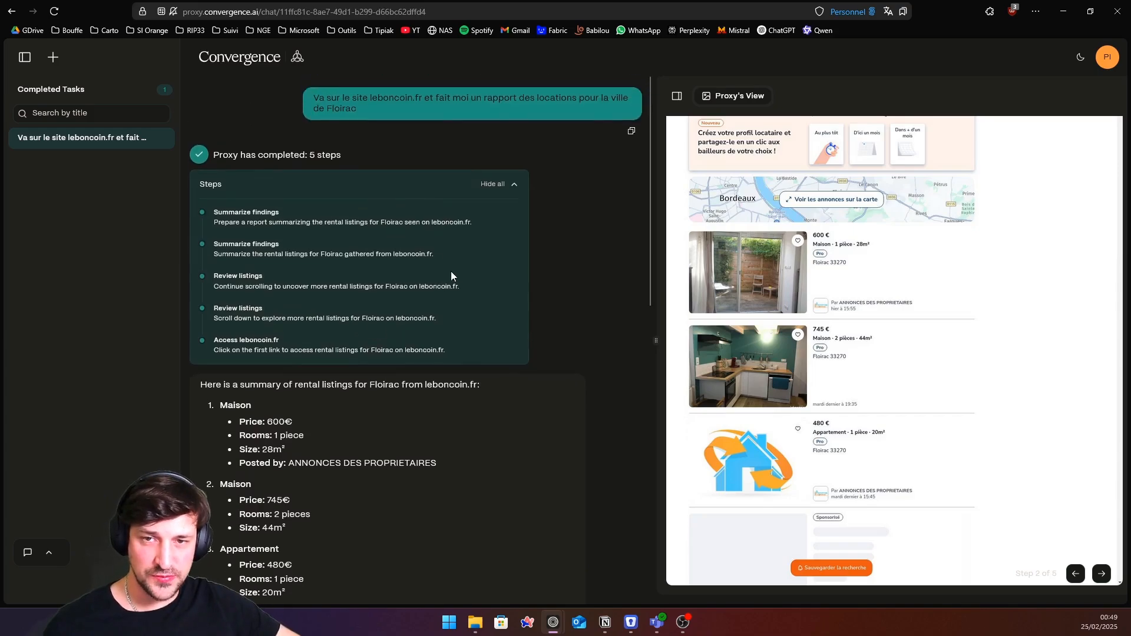
scroll(493, 401, "down", 15)
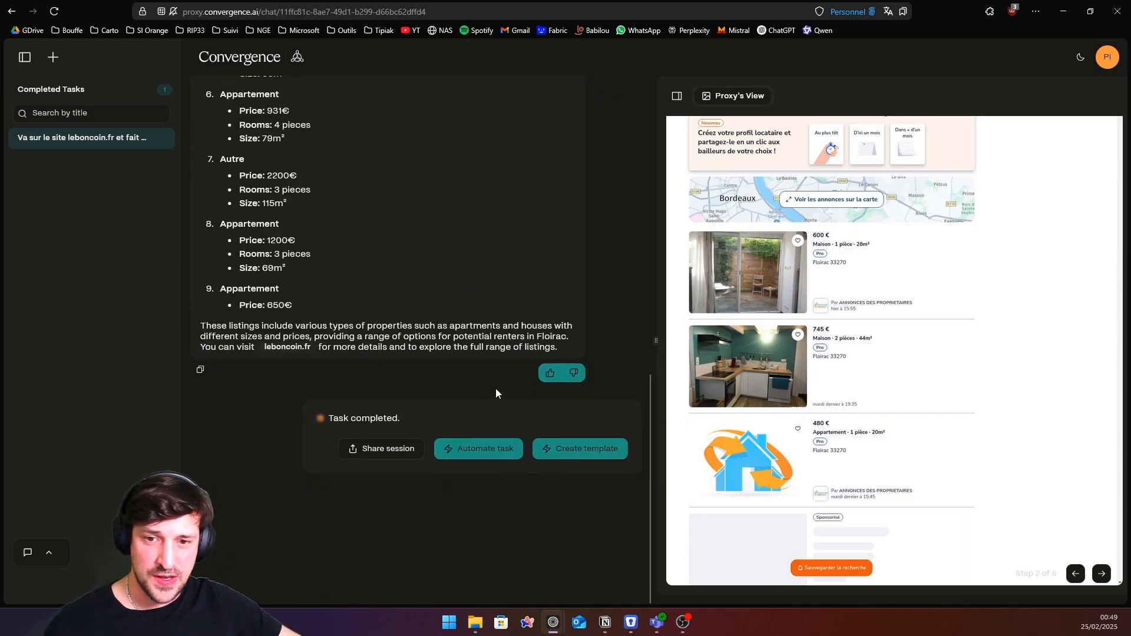
scroll(472, 384, "up", 3)
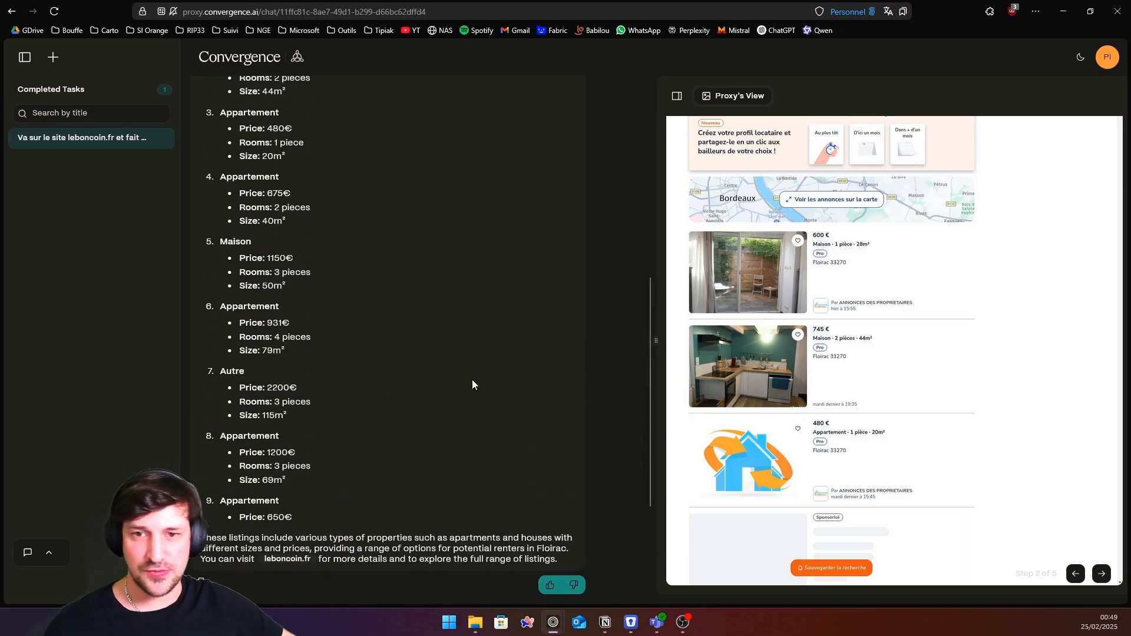
scroll(474, 354, "up", 6)
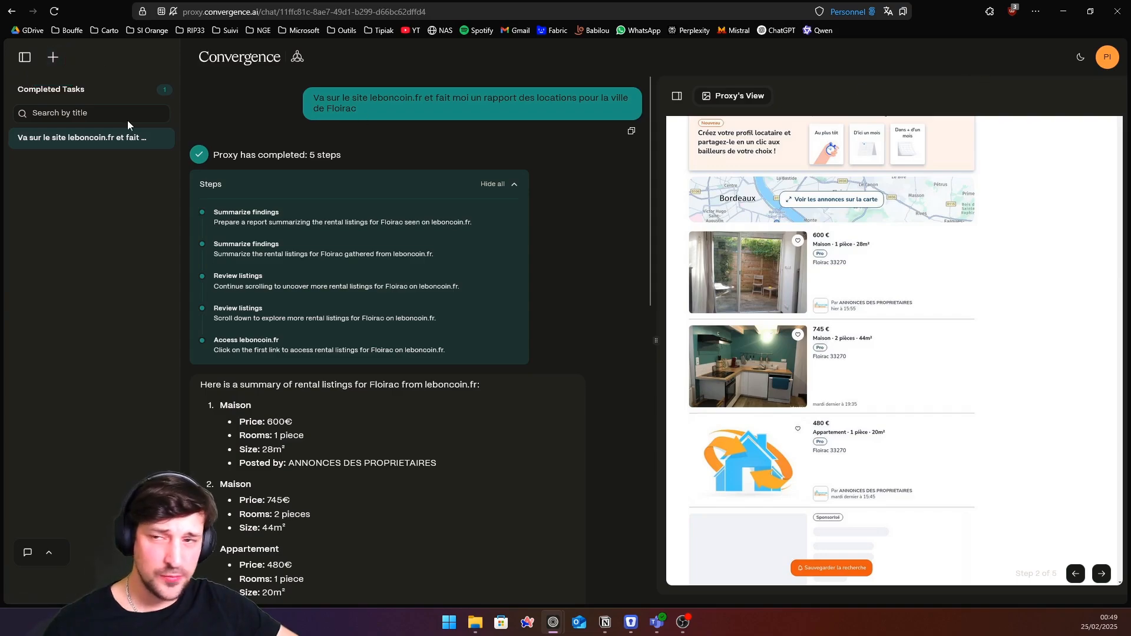
Start a new Proxy task, and copy Prompt 1 about the Eiffel Tower restaurant from the Script section in Notion.
left_click(53, 57)
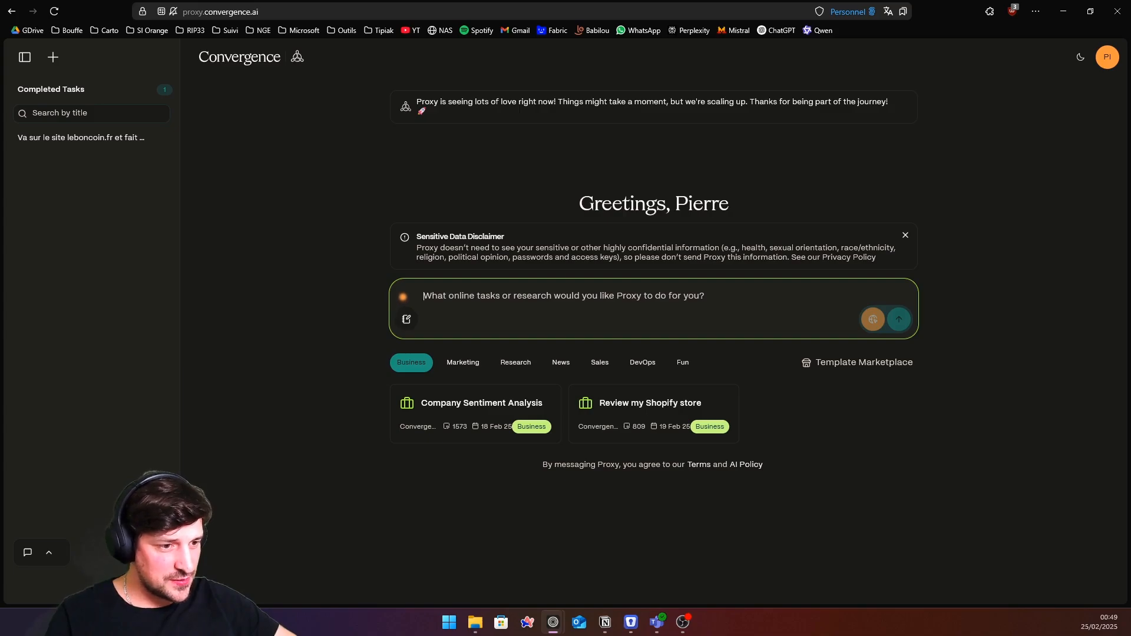
left_click(490, 290)
left_click_drag(1130, 62, 641, 79)
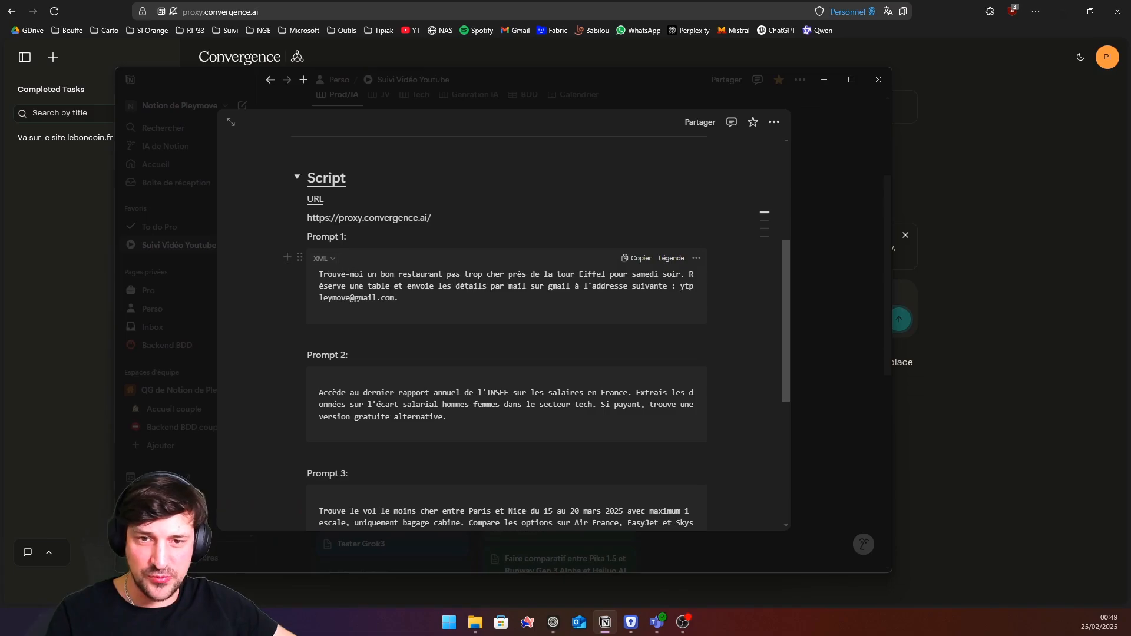
left_click(627, 260)
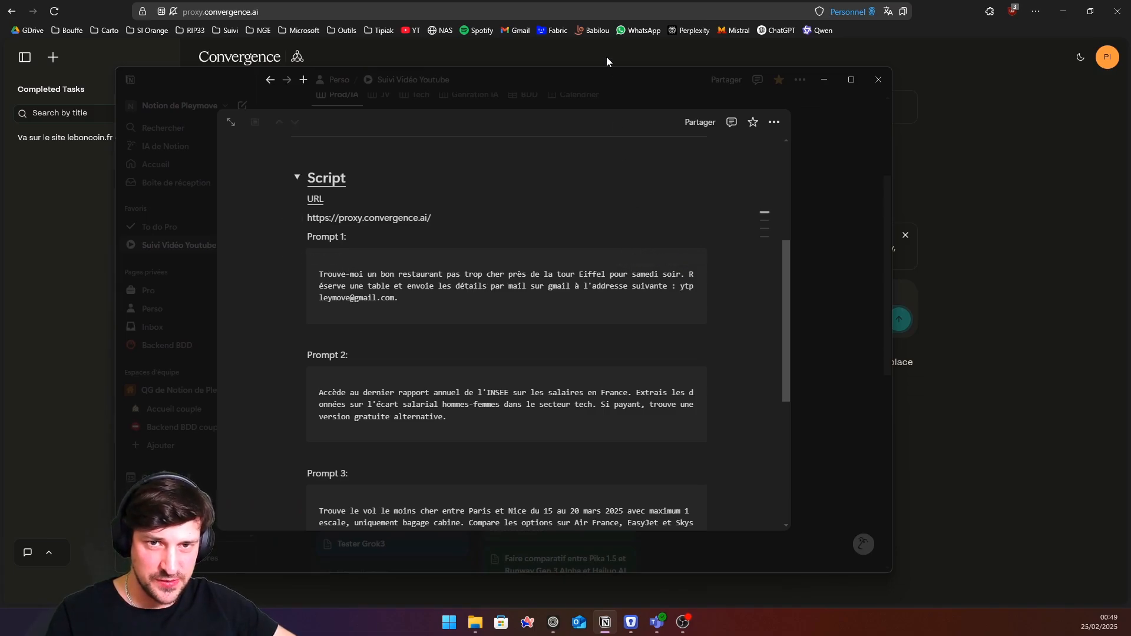
left_click_drag(593, 81, 1130, 89)
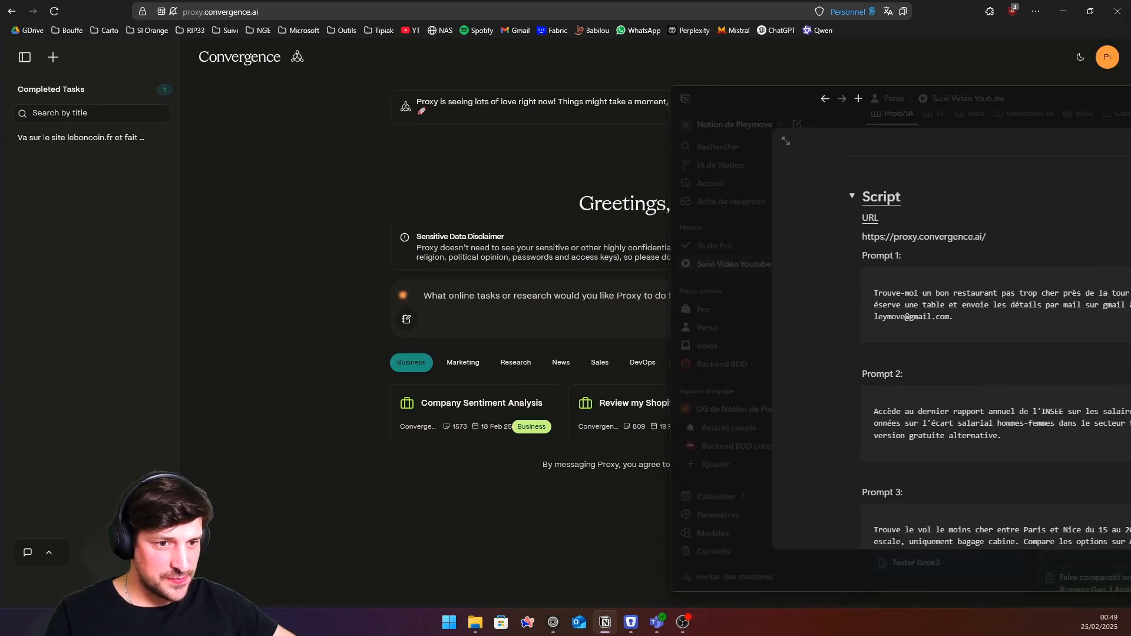
Submit the copied request to book an affordable restaurant near the Eiffel Tower for Saturday evening, and complete the introductory tour.
left_click(834, 335)
key("ctrl+v")
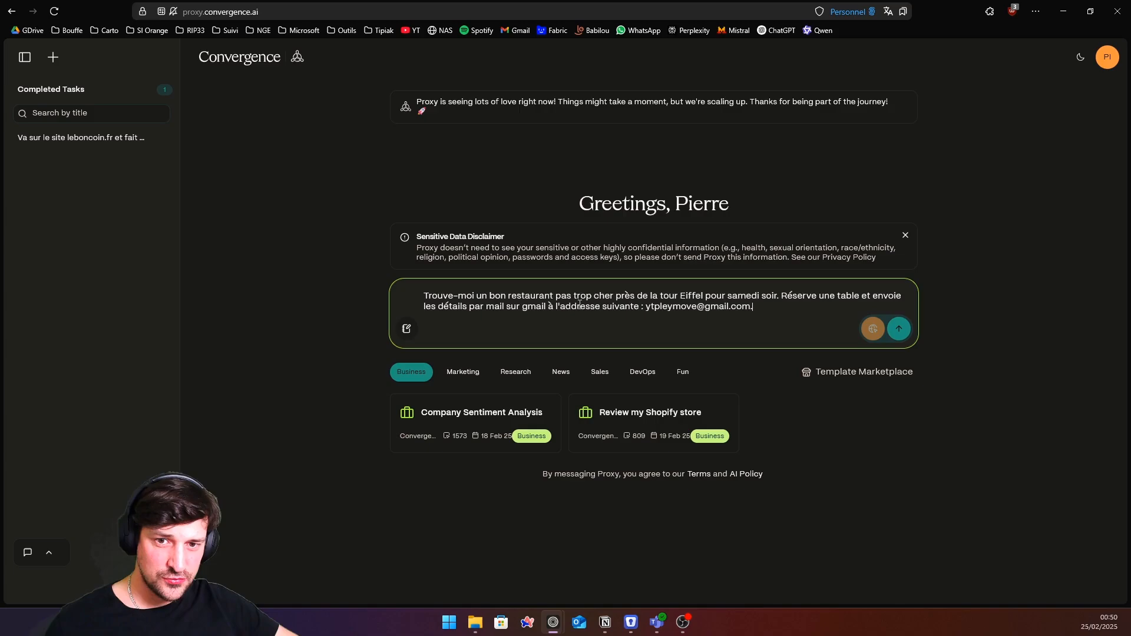
key("Return")
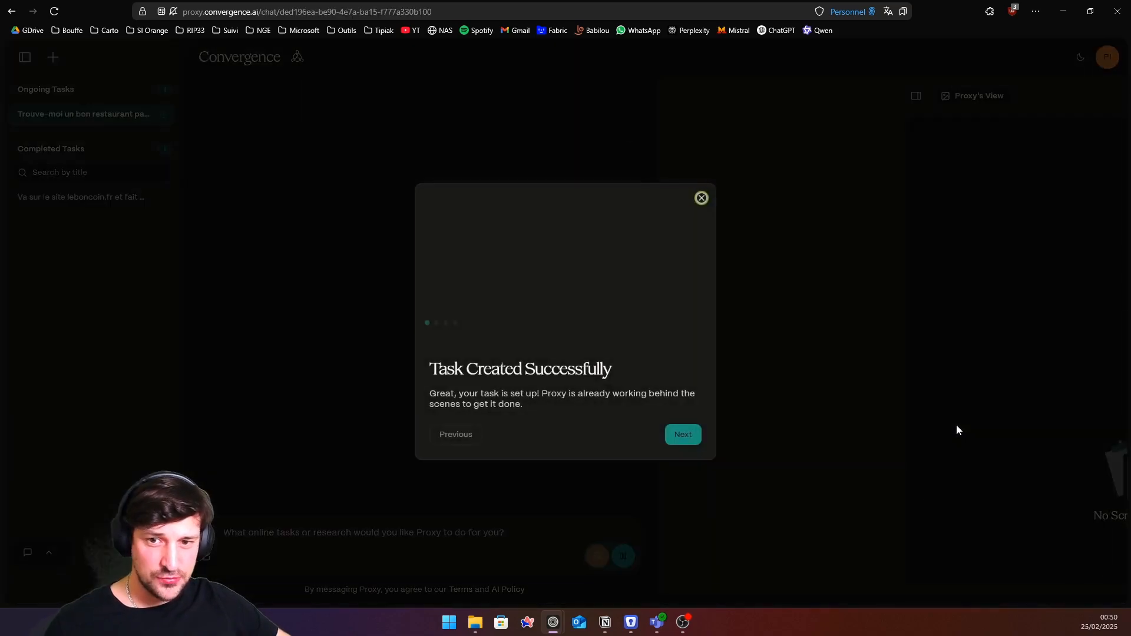
left_click(677, 442)
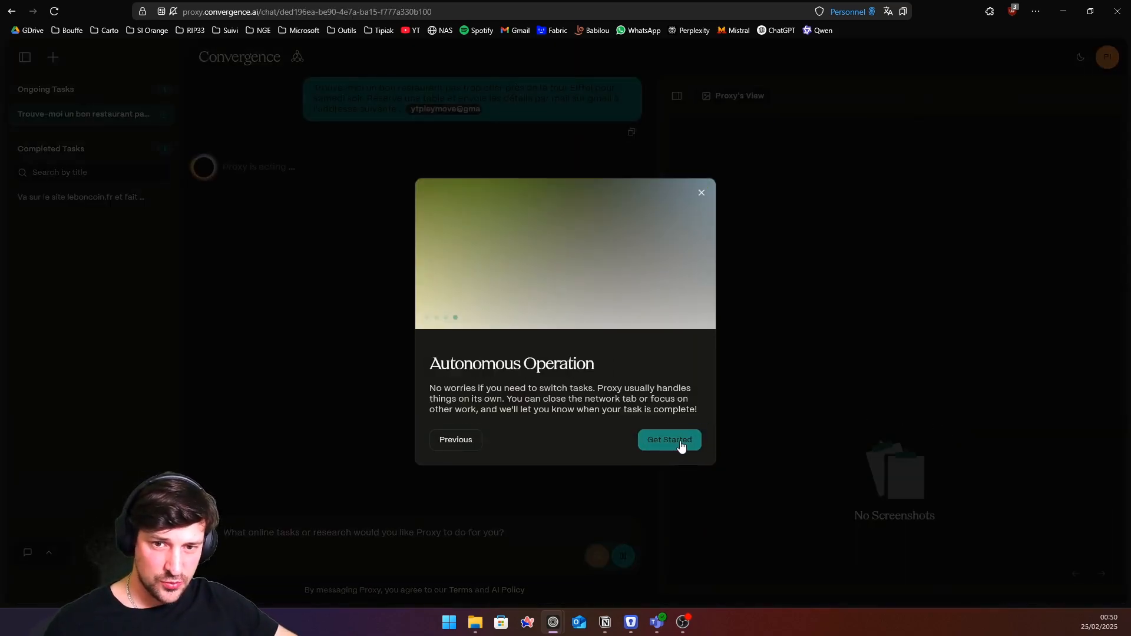
left_click(673, 443)
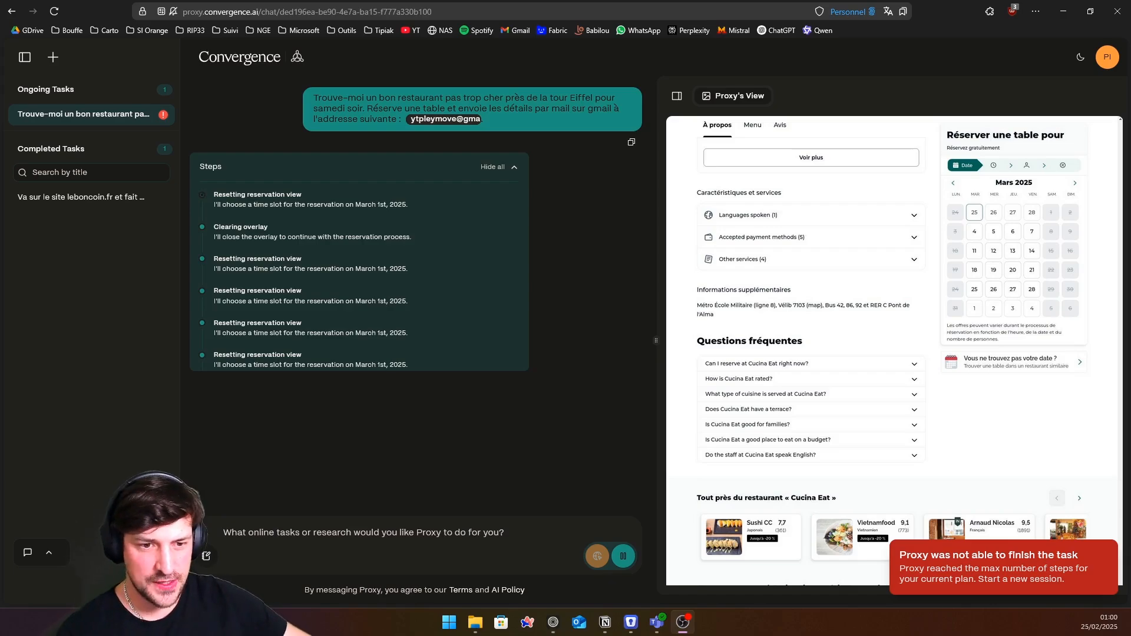
Dismiss the error notice and browse the restaurant task's captures in Proxy's View backwards from the last one to step 10.
left_click(1108, 550)
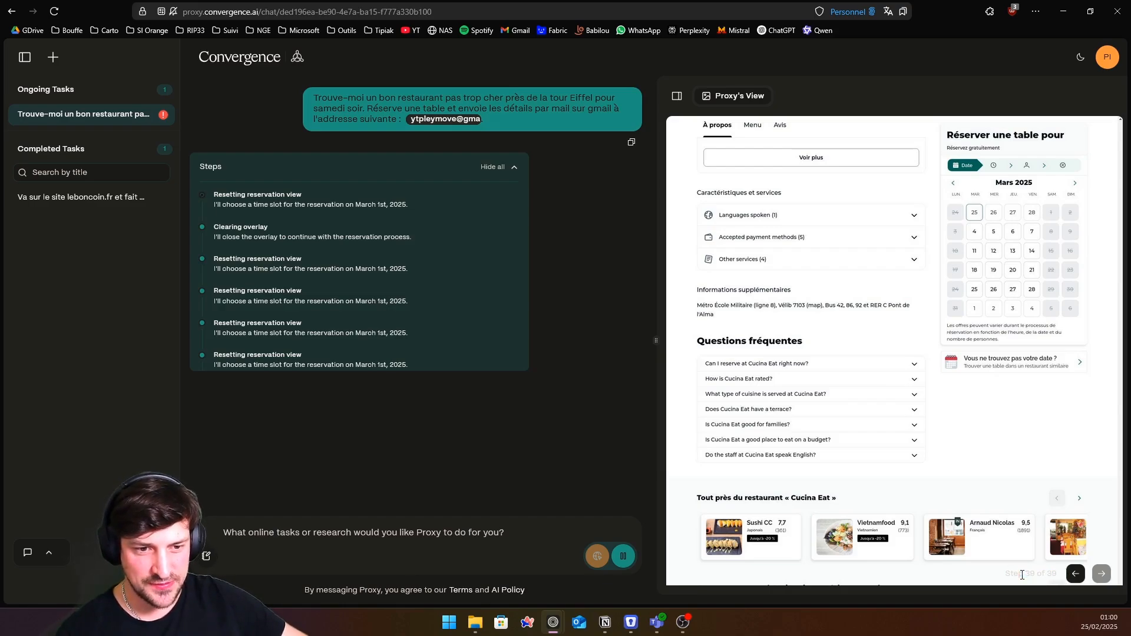
left_click(1075, 574)
left_click(1075, 574)
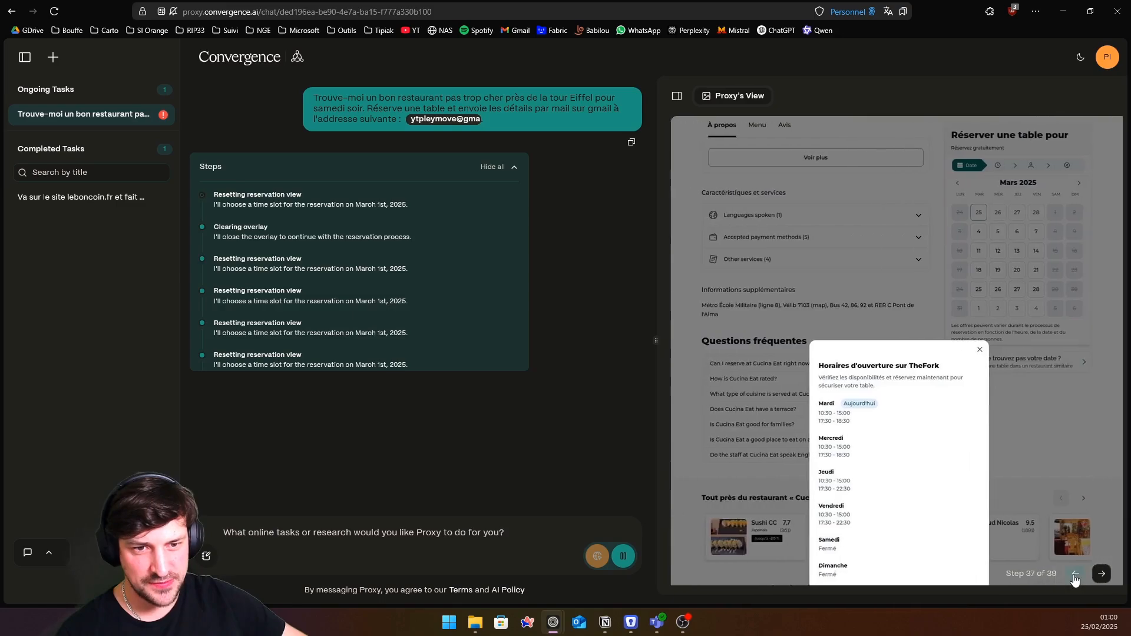
left_click(1075, 574)
left_click(1075, 574)
left_click(1075, 574)
left_click(1074, 575)
left_click(1075, 575)
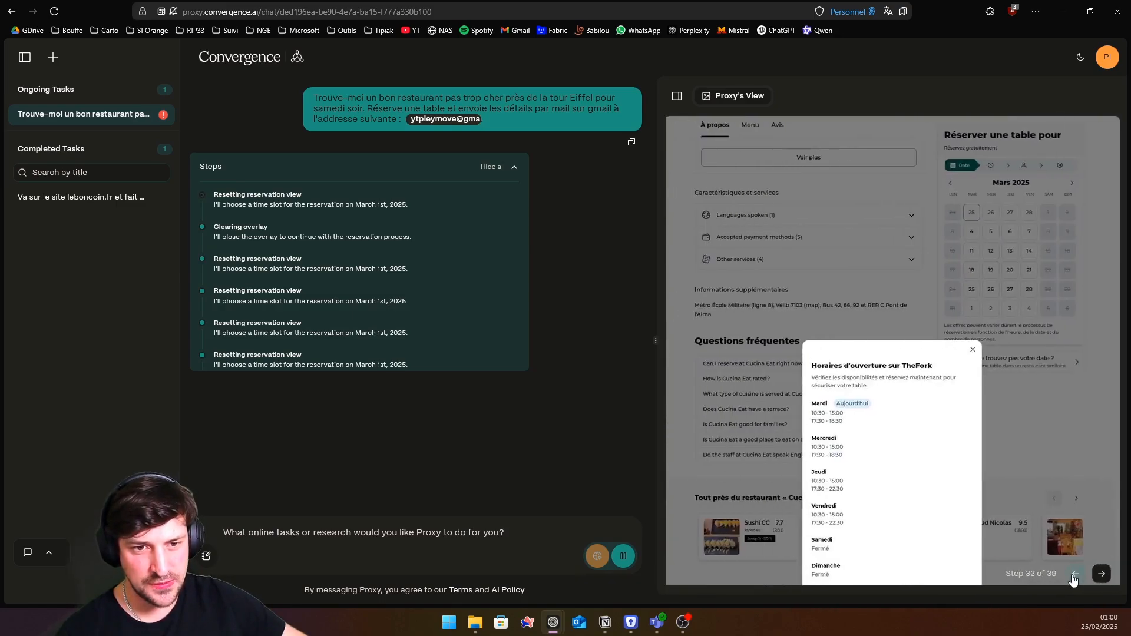
left_click(1074, 575)
left_click(1074, 575)
left_click(1074, 575)
left_click(1075, 575)
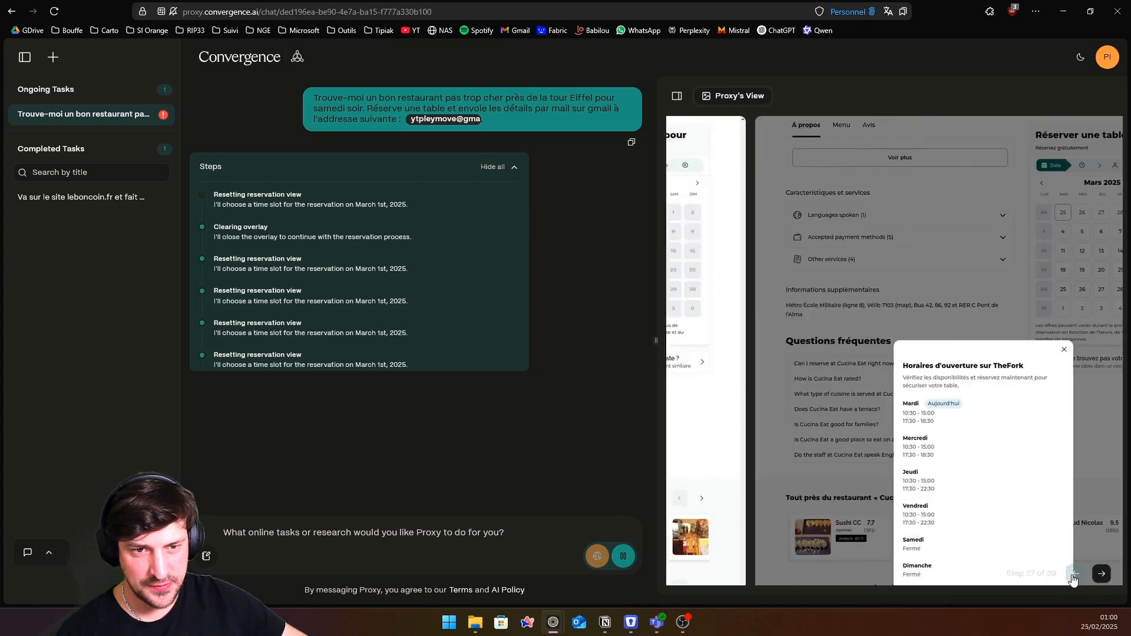
left_click(1074, 575)
left_click(1074, 575)
left_click(1074, 575)
left_click(1075, 575)
left_click(1074, 576)
left_click(1074, 575)
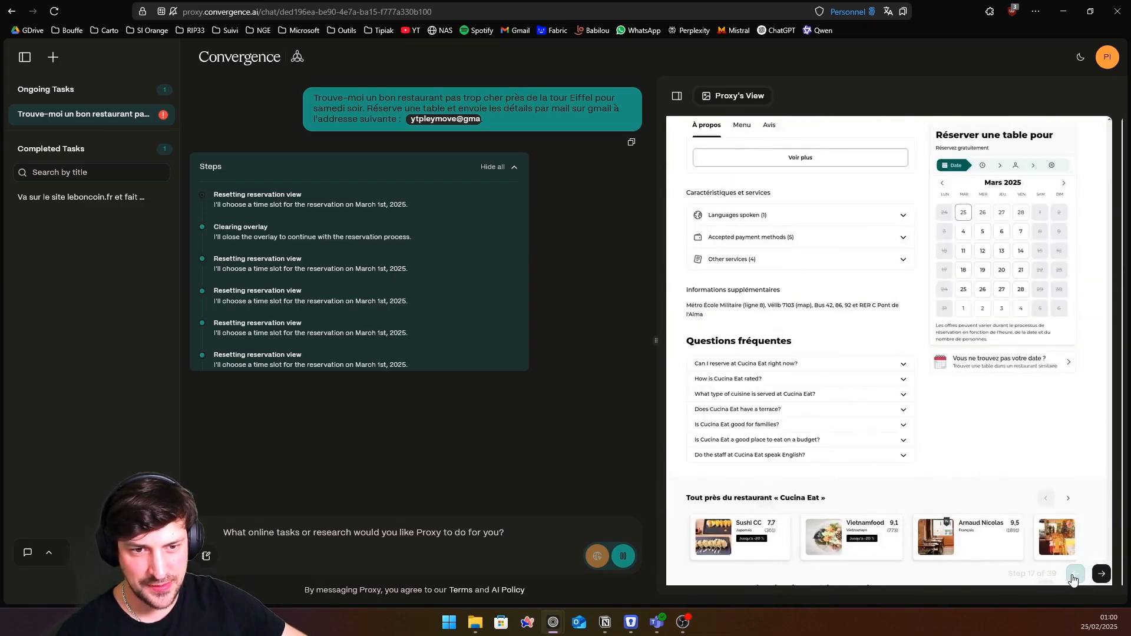
left_click(1074, 575)
left_click(1074, 575)
left_click(1074, 575)
left_click(1074, 575)
left_click(1074, 575)
left_click(1074, 576)
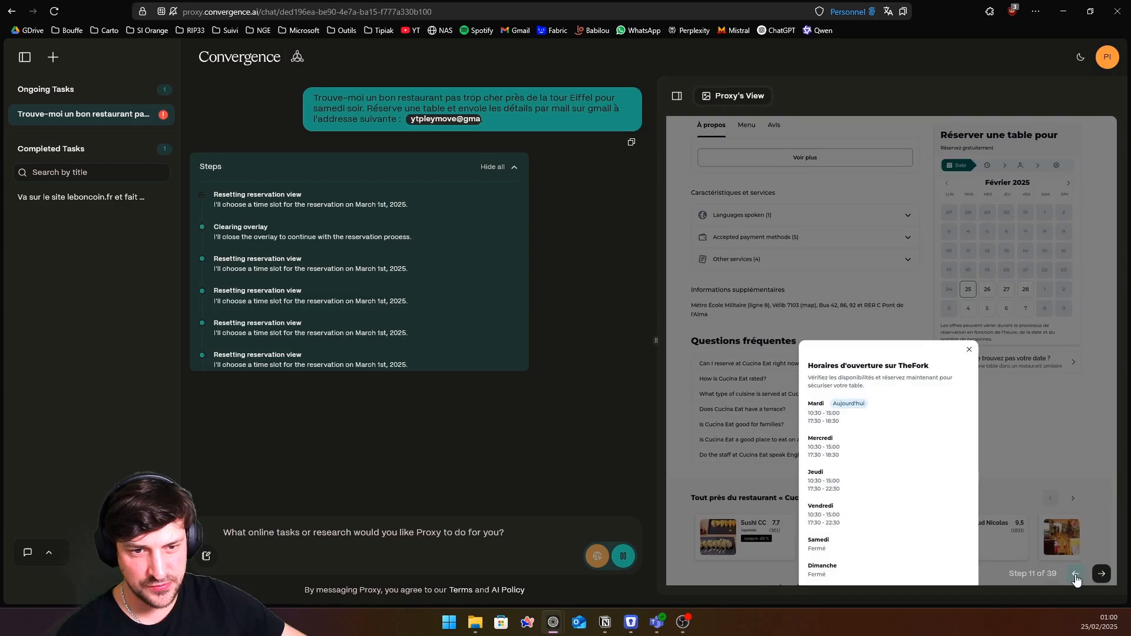
left_click(1074, 575)
left_click(1074, 575)
left_click(1093, 575)
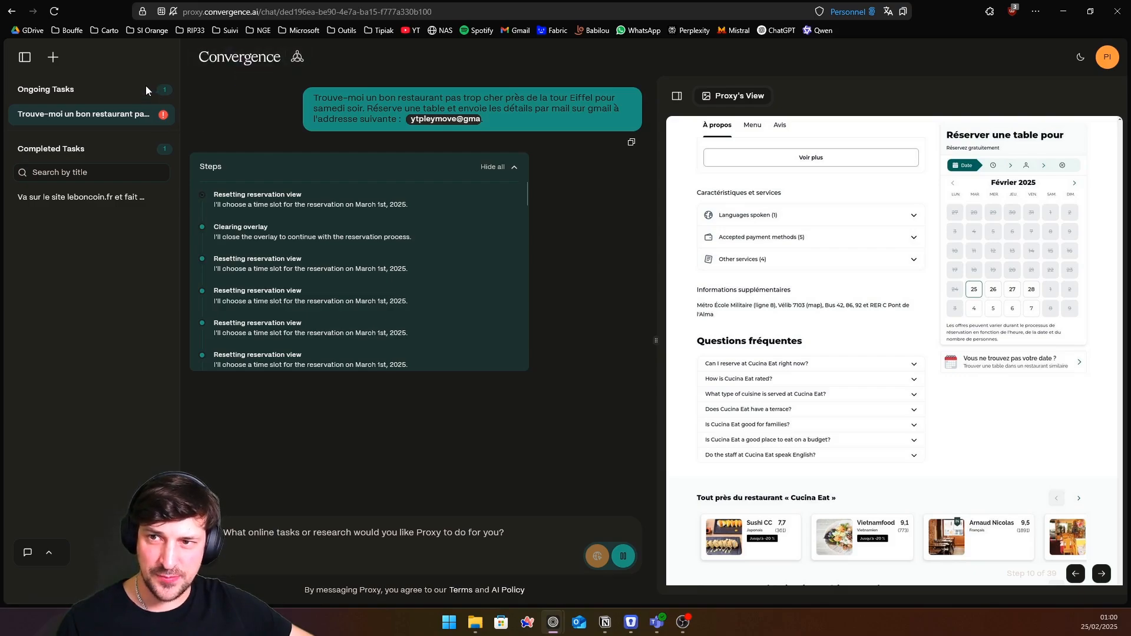
Create a new task asking for the tech-sector hommes-femmes pay gap from INSEE's latest annual salary report, or a free alternative if paid.
left_click(53, 57)
key("alt+Tab")
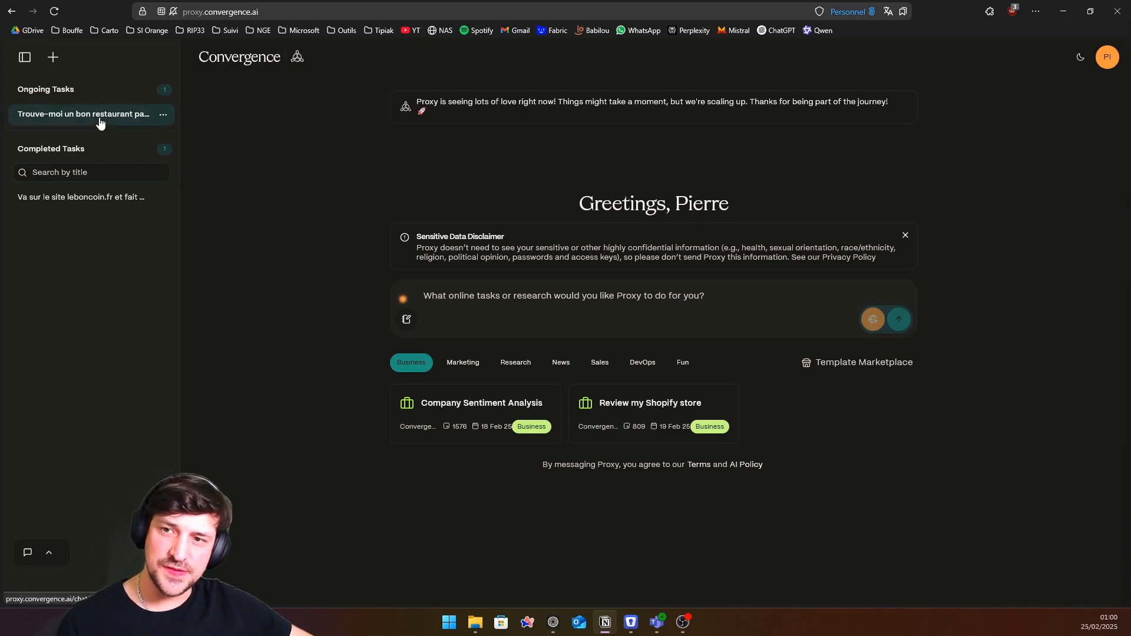
left_click(462, 295)
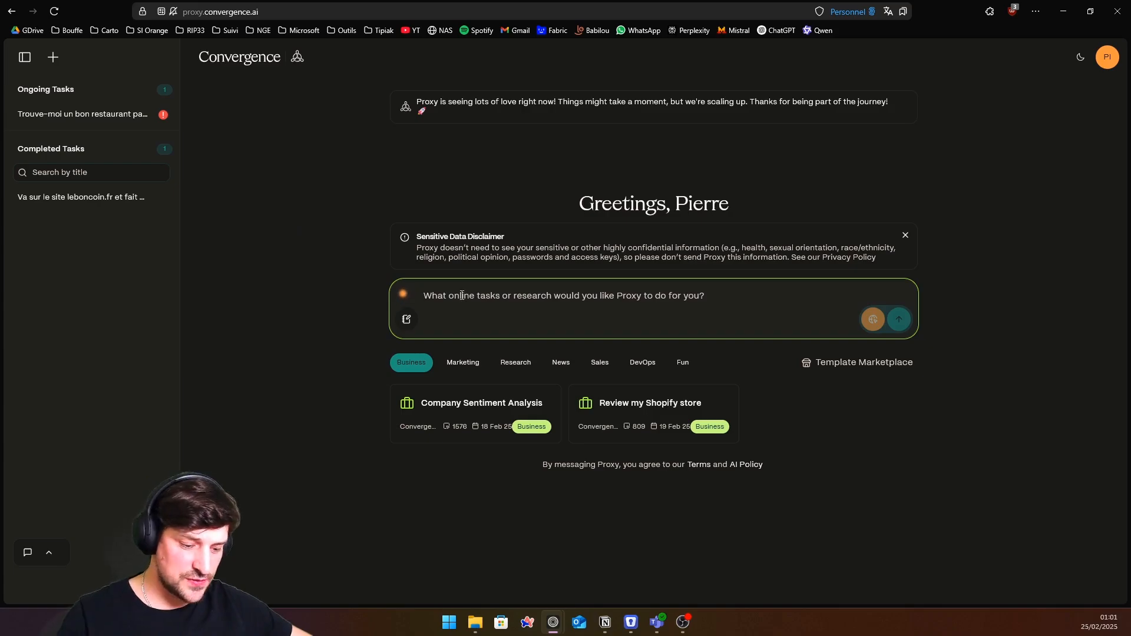
type("Accède au dernier rapport annuel de l'INSEE sur les salaires en France. Extrais les données sur l'écart salarial hommes-femmes dans le secteur tech. Si payant, trouve une version gratuite alternative.")
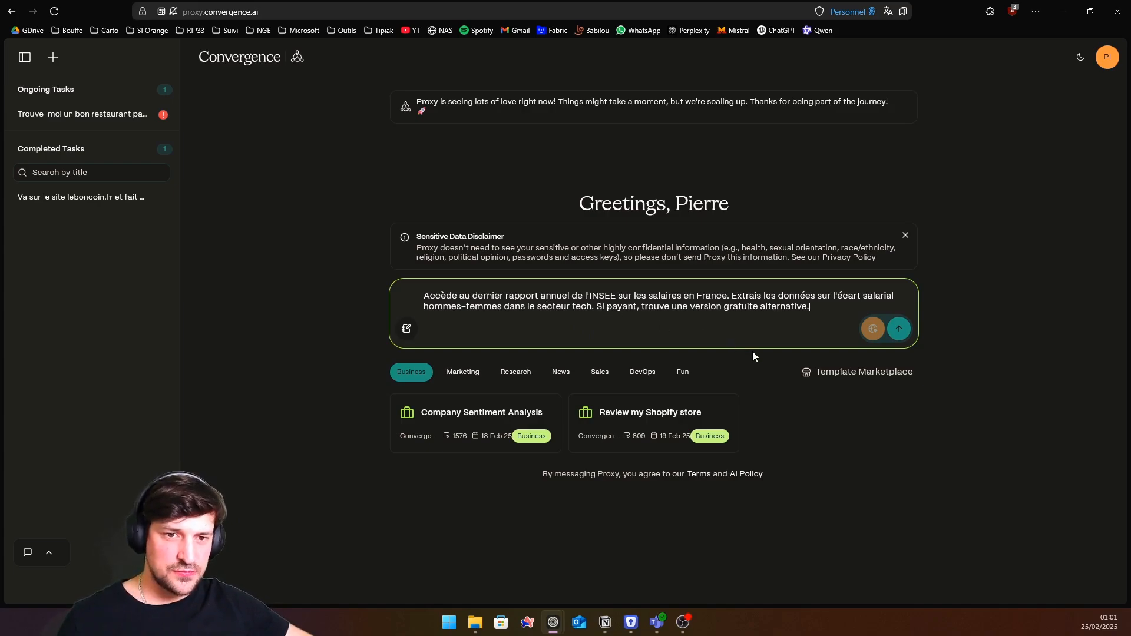
left_click(898, 333)
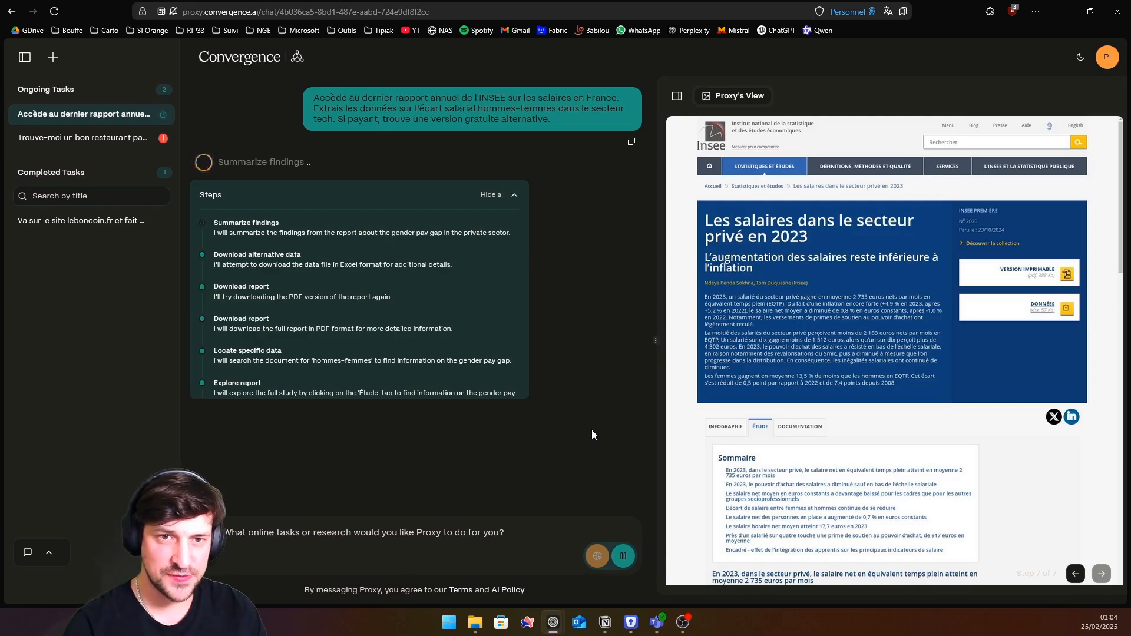
Read the INSEE task's answer on the hommes-femmes pay gap in the private sector.
scroll(444, 324, "up", 2)
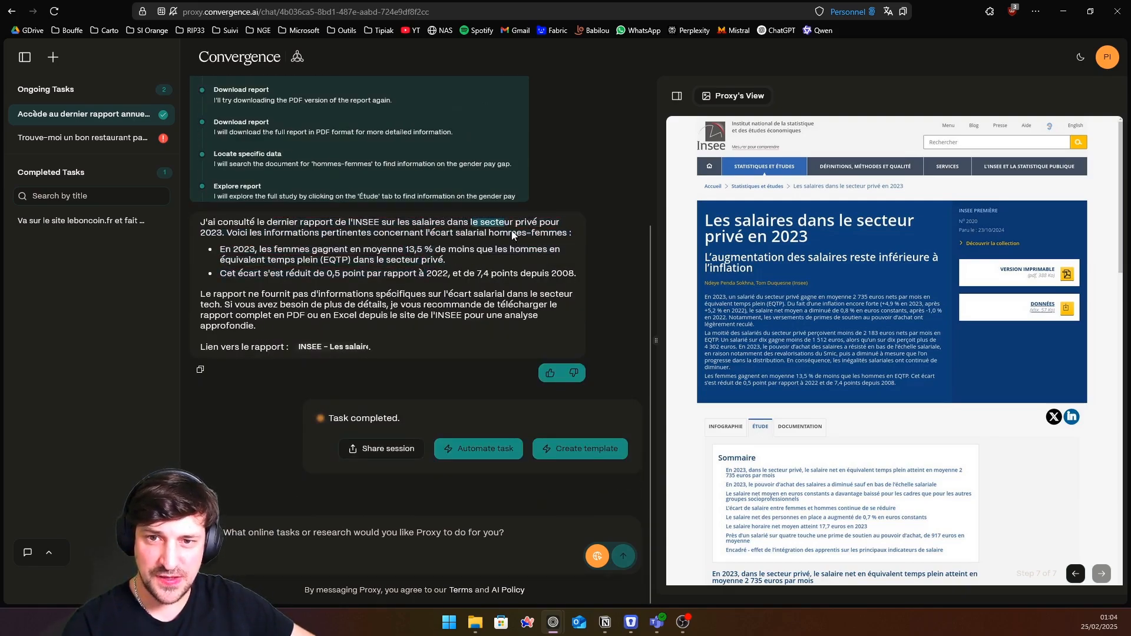
left_click_drag(248, 228, 516, 248)
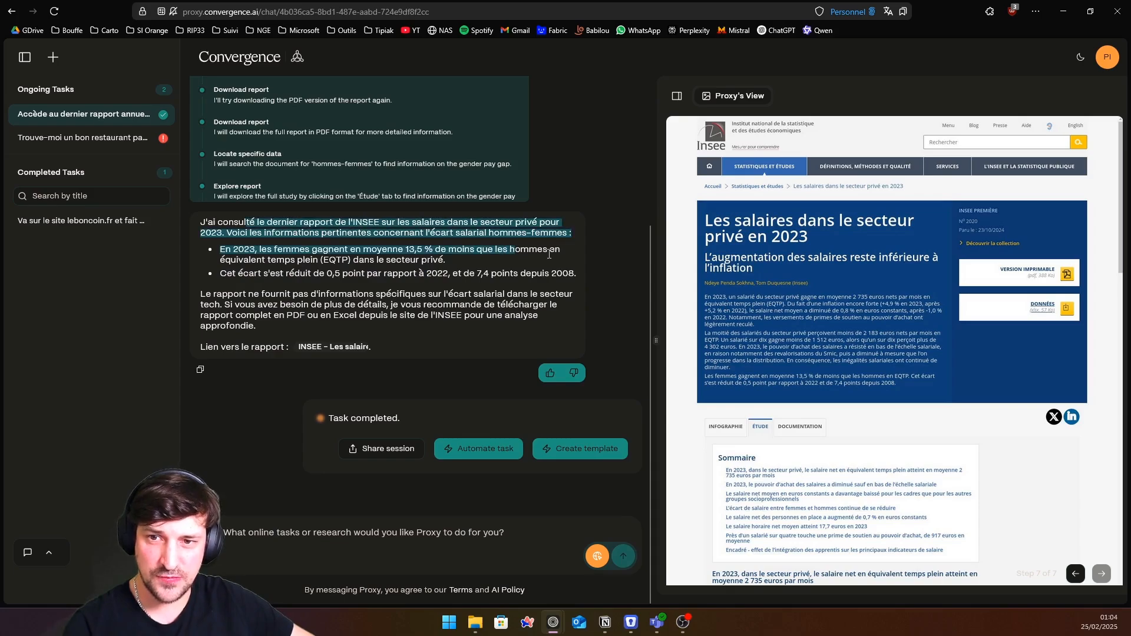
left_click(562, 266)
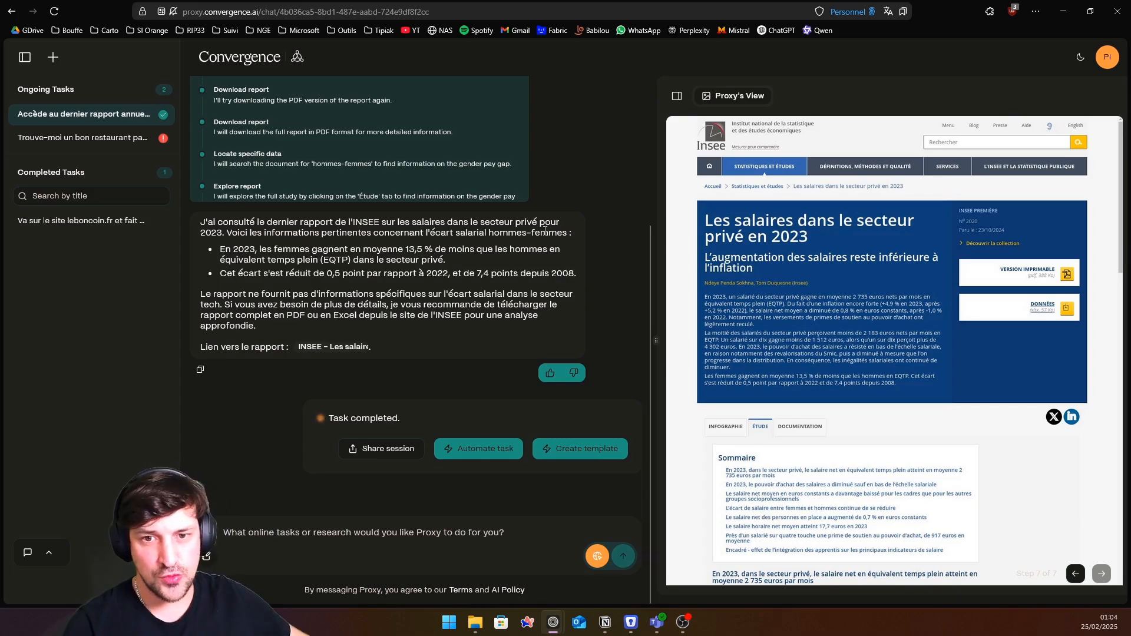
Read the answer's paragraph on the tech sector, and check the linked INSEE report page before returning to the task.
left_click_drag(214, 294, 353, 328)
left_click(410, 310)
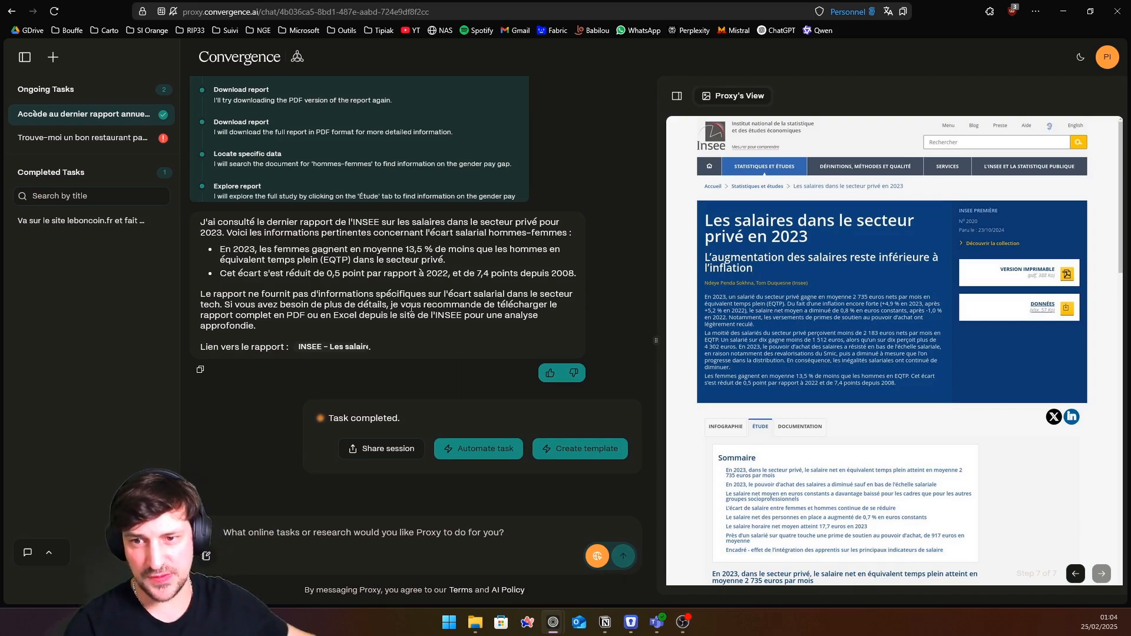
left_click(336, 348)
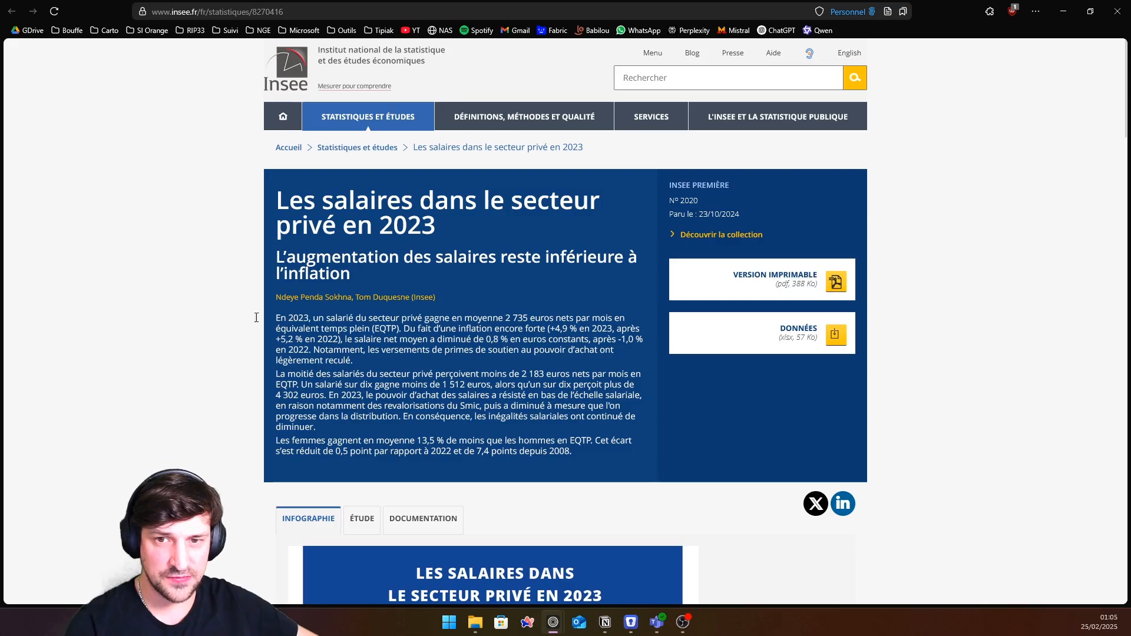
key("ctrl+w")
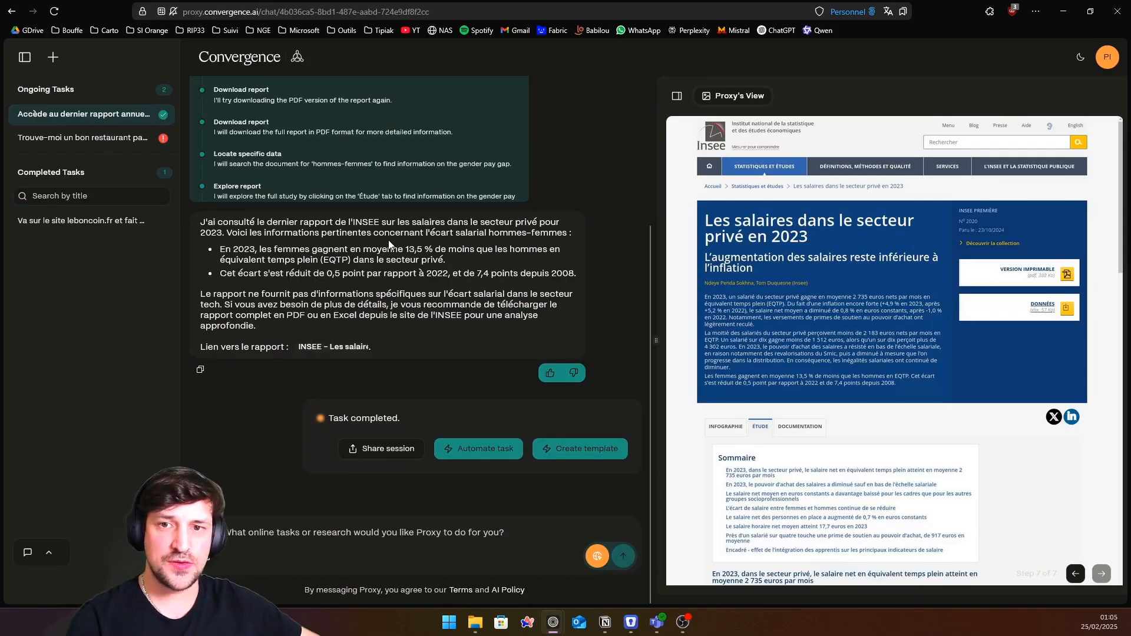
Review the executed steps of the INSEE task and hide Proxy's View.
scroll(440, 312, "up", 3)
scroll(568, 313, "down", 3)
scroll(569, 303, "up", 2)
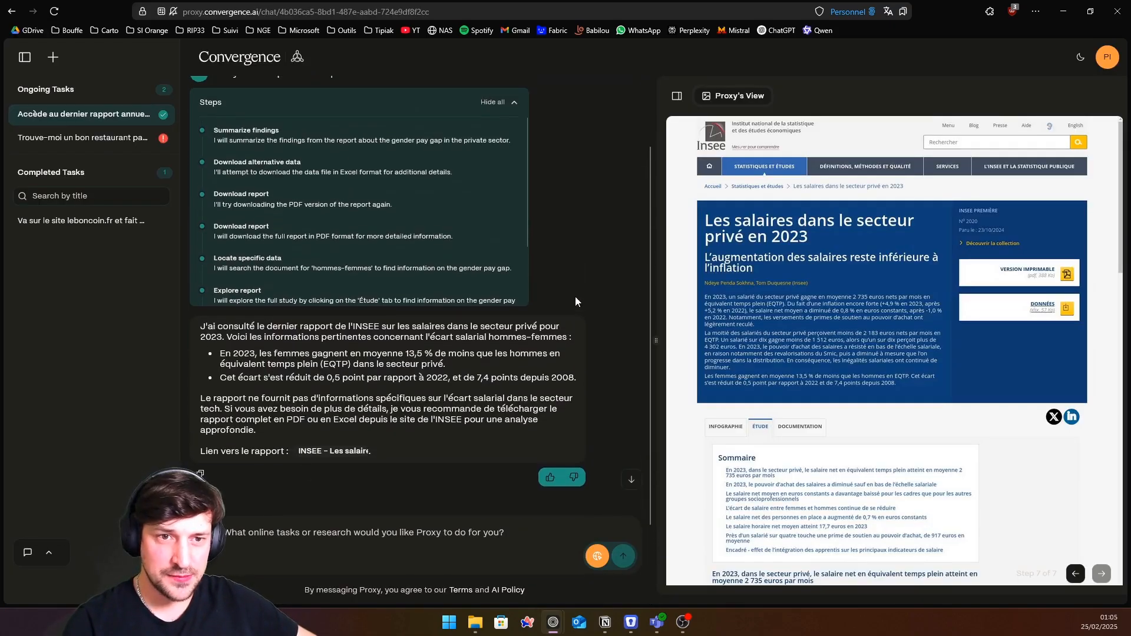
left_click(677, 95)
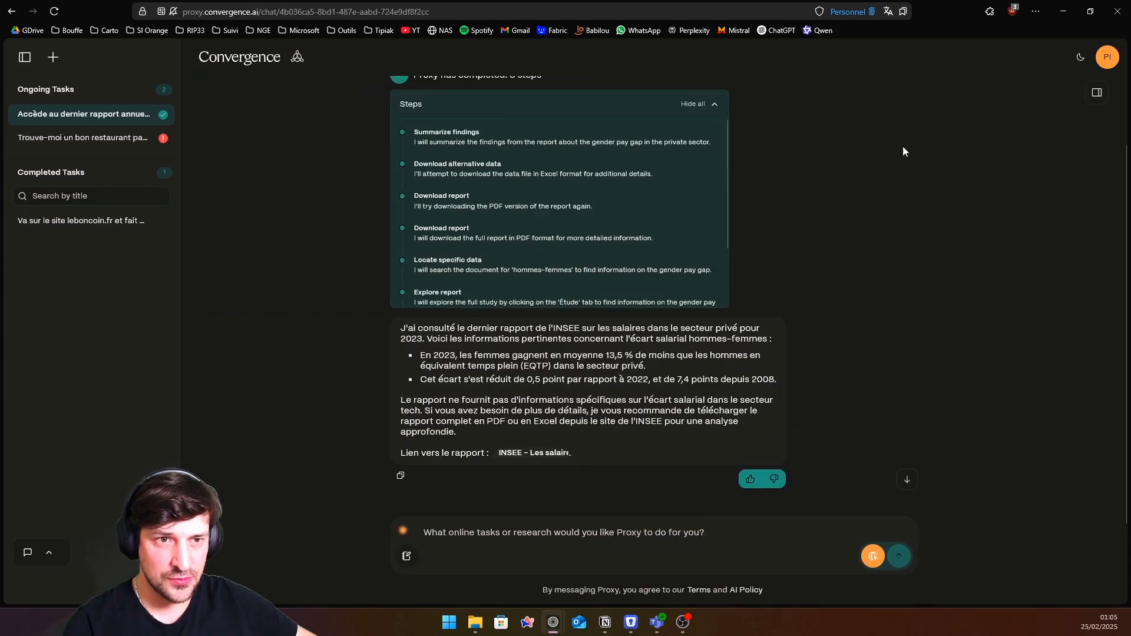
Reopen Proxy's View for the INSEE task and reread the executed steps and the answer on the hommes-femmes pay gap.
left_click(1097, 92)
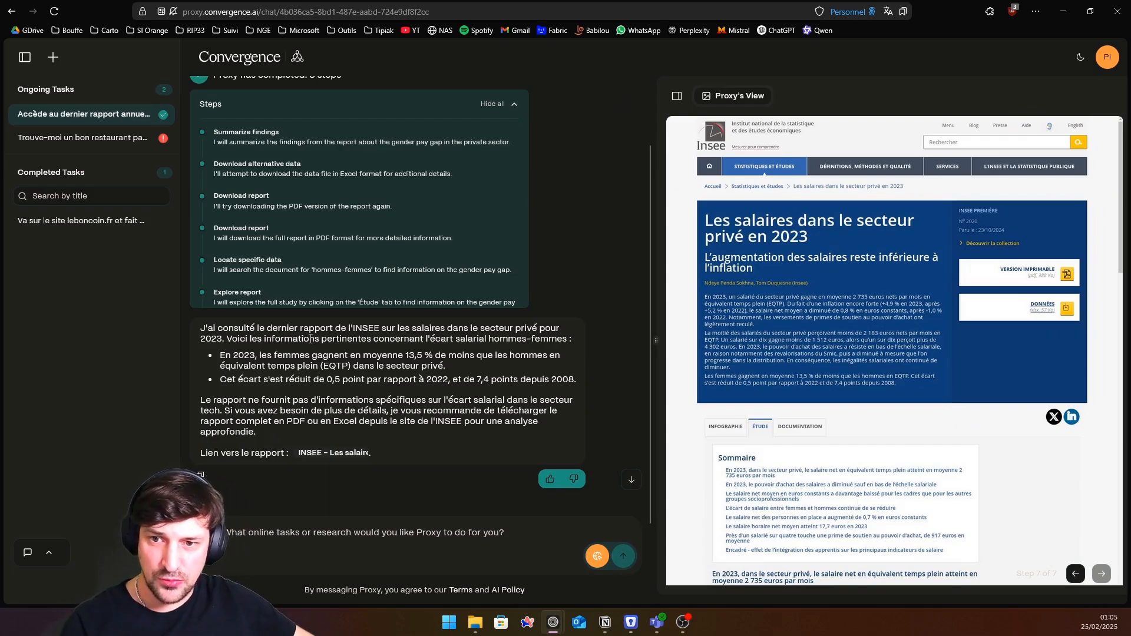
scroll(311, 339, "up", 2)
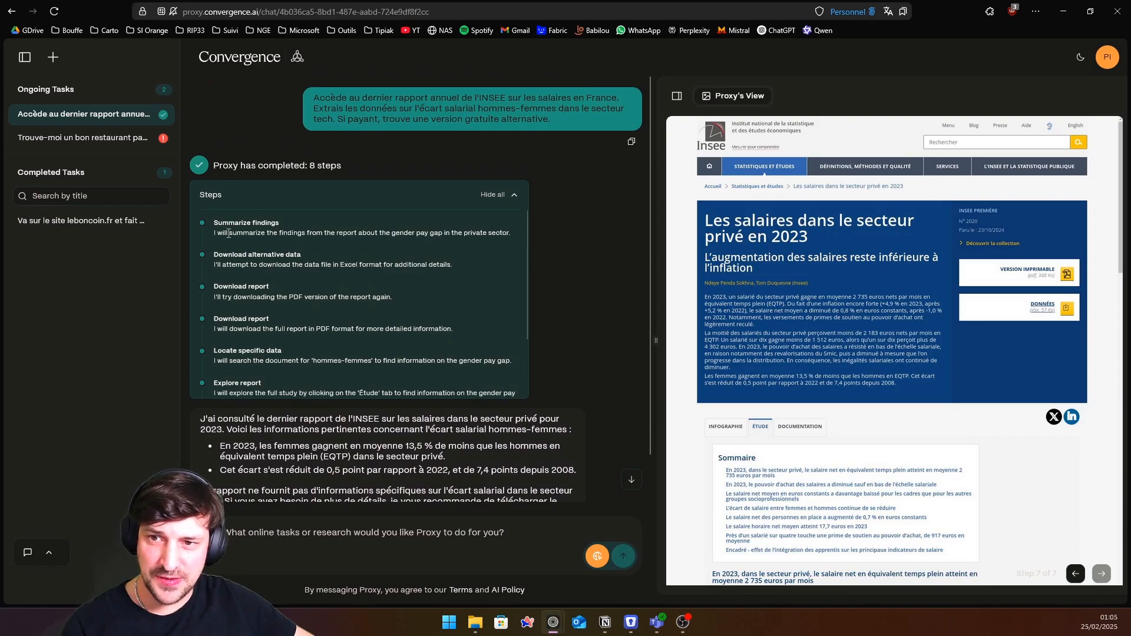
left_click_drag(242, 233, 411, 236)
left_click(446, 259)
left_click_drag(249, 233, 377, 235)
left_click(414, 253)
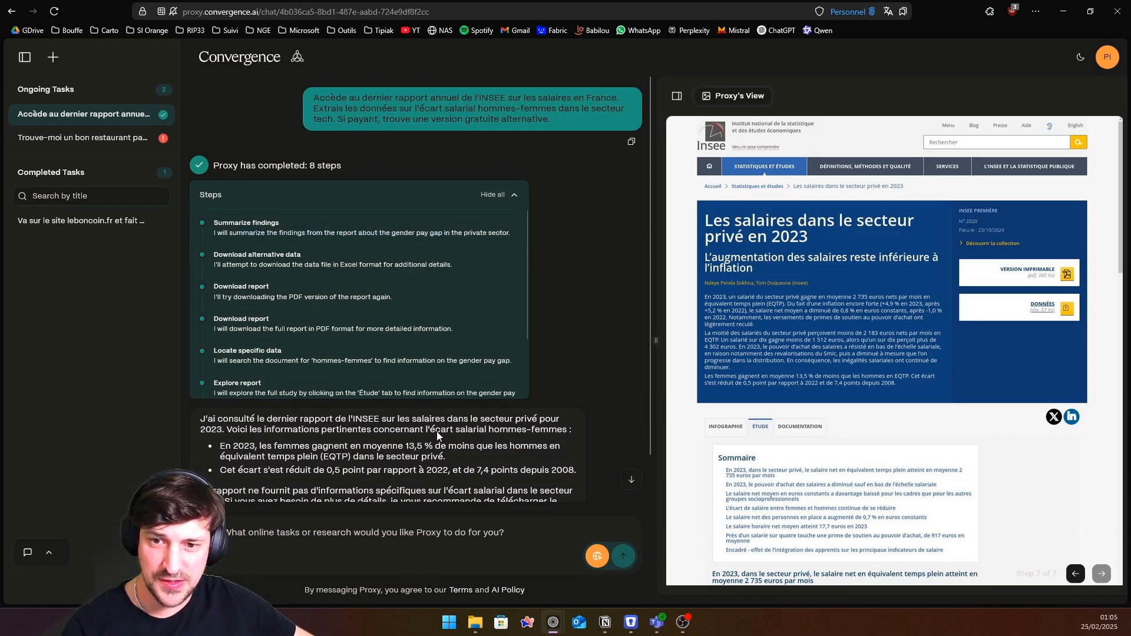
left_click_drag(347, 430, 445, 491)
scroll(489, 437, "down", 3)
scroll(472, 424, "up", 1)
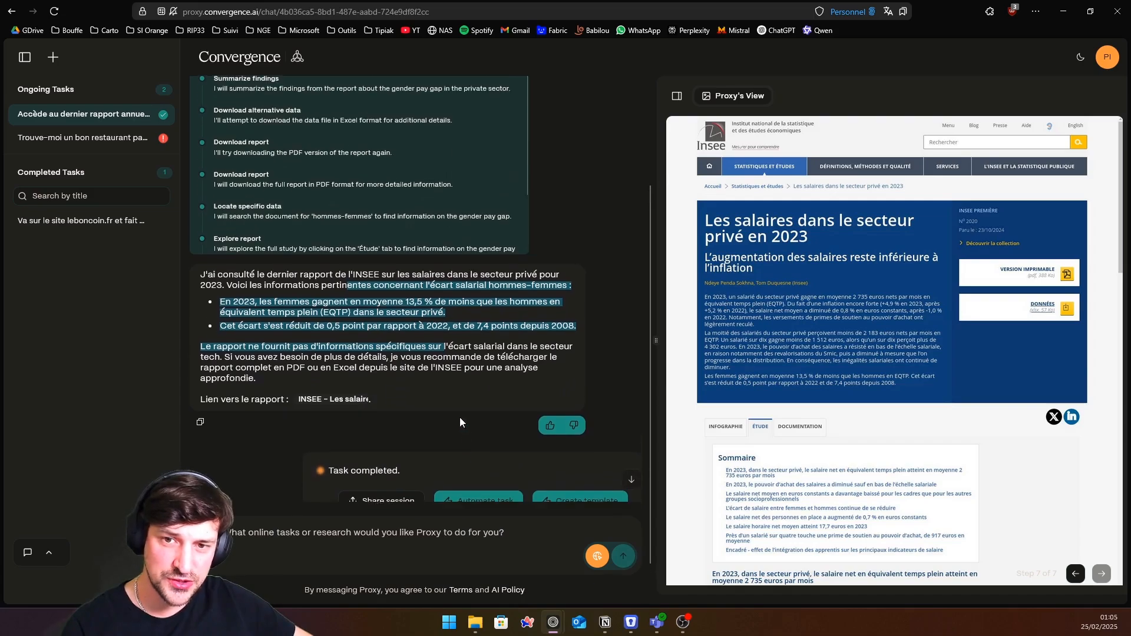
left_click(459, 417)
scroll(465, 418, "up", 1)
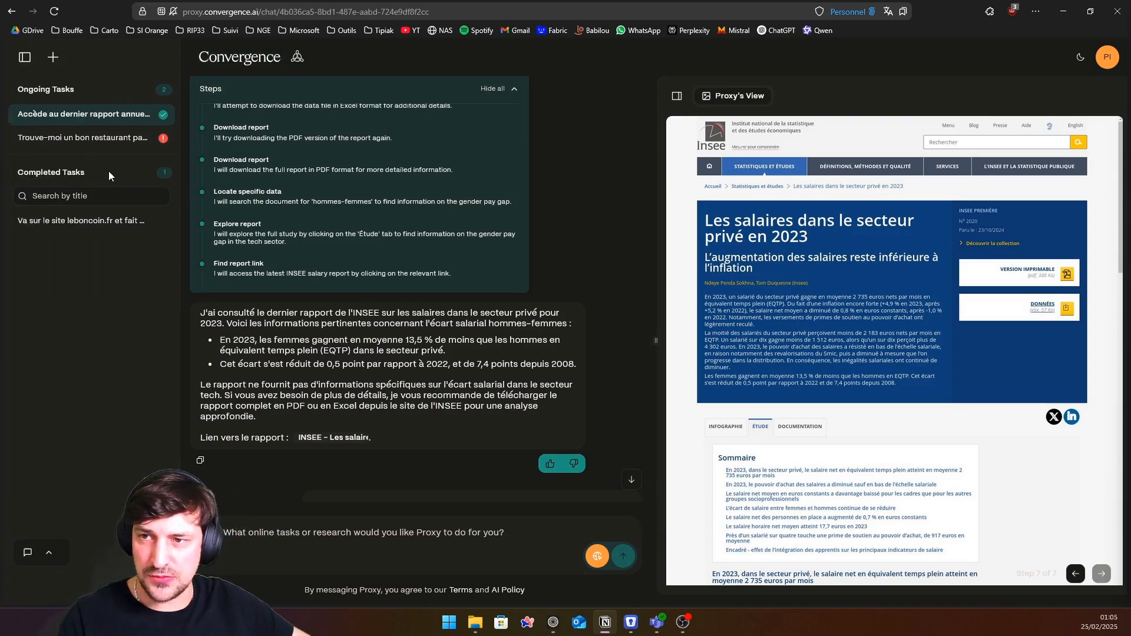
Create a task for the cheapest Paris–Nice flight, 15–20 March 2025, across Air France, EasyJet and Skyscanner, plus three 4-star hotels near the promenade des Anglais.
left_click(53, 57)
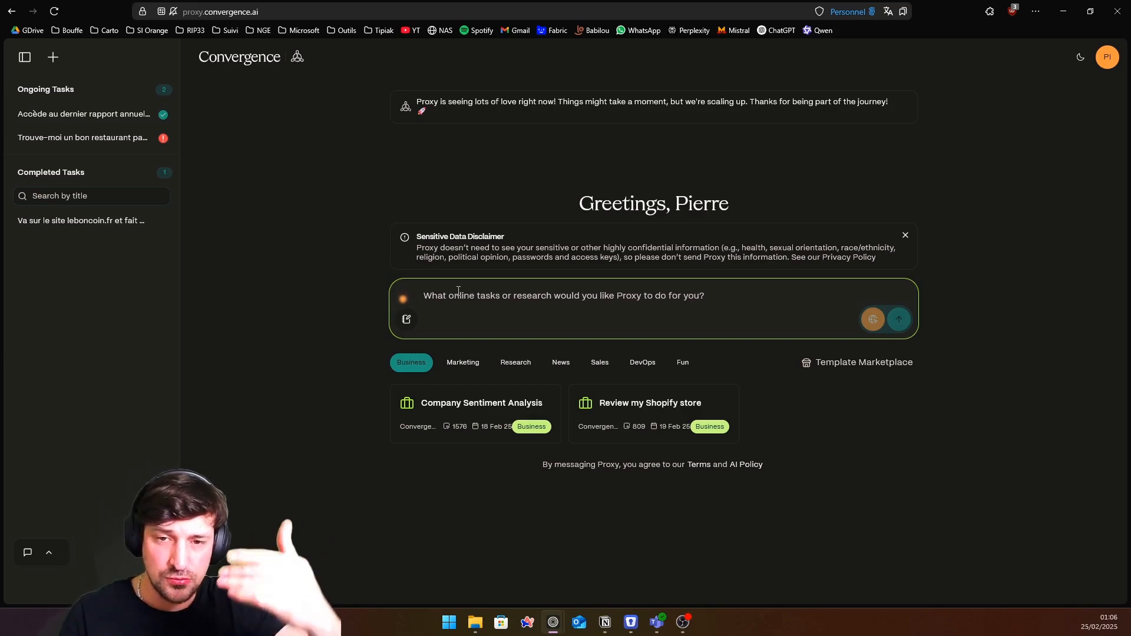
type("Trouve le vol le moins cher entre Paris et Nice du 15 au 20 mars 2025 avec maximum 1 escale, uniquement bagage cabine. Compare les options sur Air France, EasyJet et Skyscanner. Ensuite, localise trois hôtels 4 étoiles à moins de 15 minutes à pied de la promenade des Anglais, avec annulation gratuite. Présente les résultats dans un tableau comparatif.")
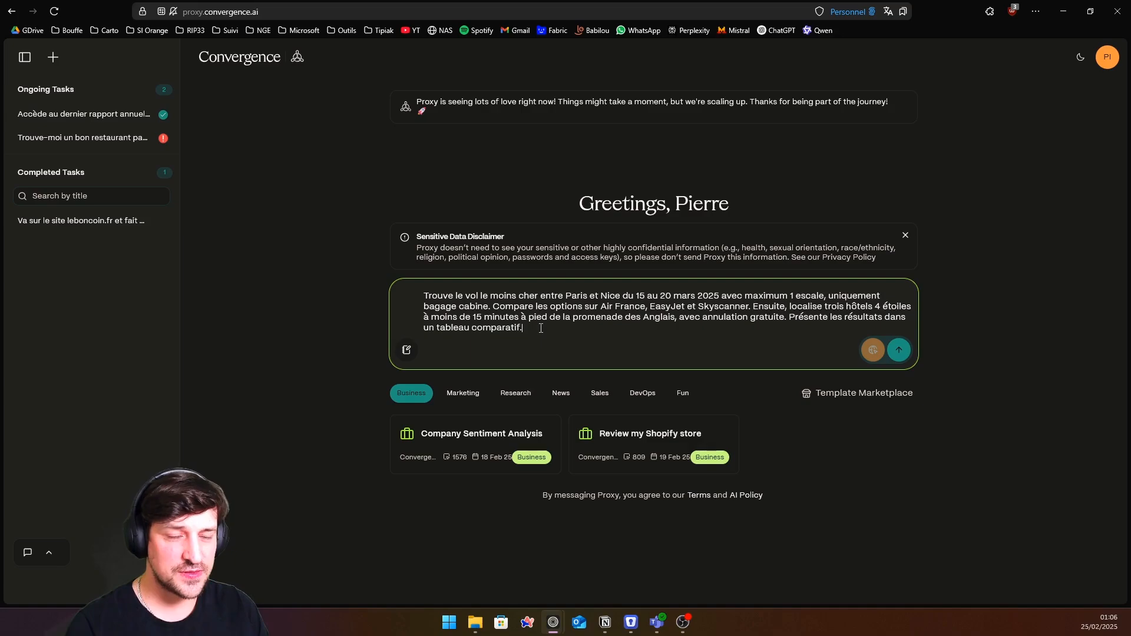
key("Return")
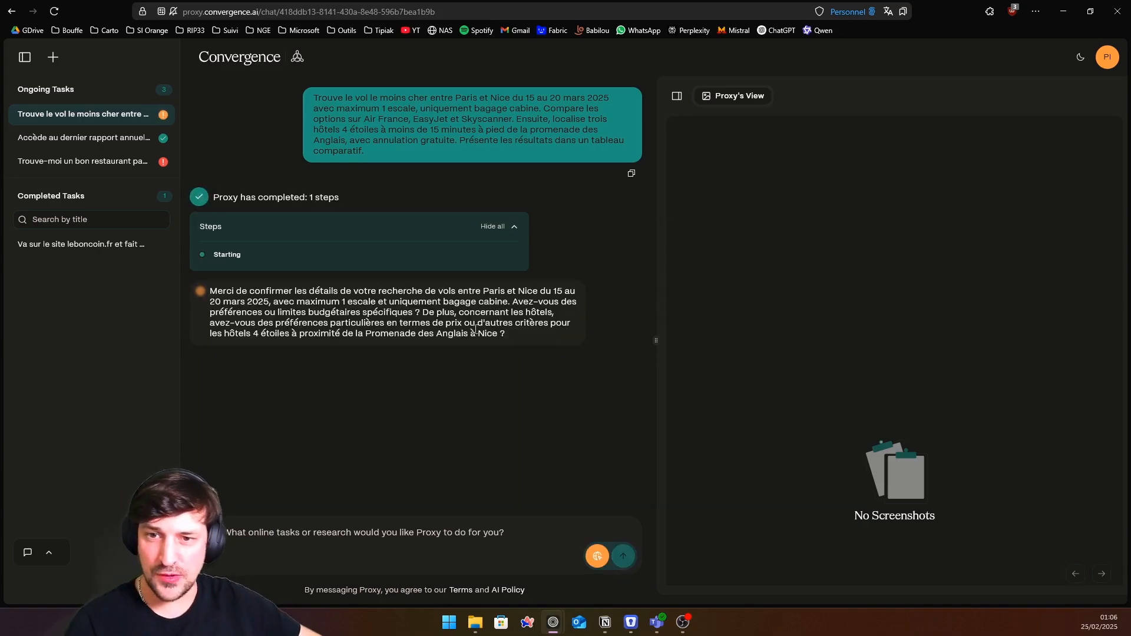
Read Proxy's clarifying question about the flight budget and the hotel preferences.
left_click_drag(320, 292, 473, 334)
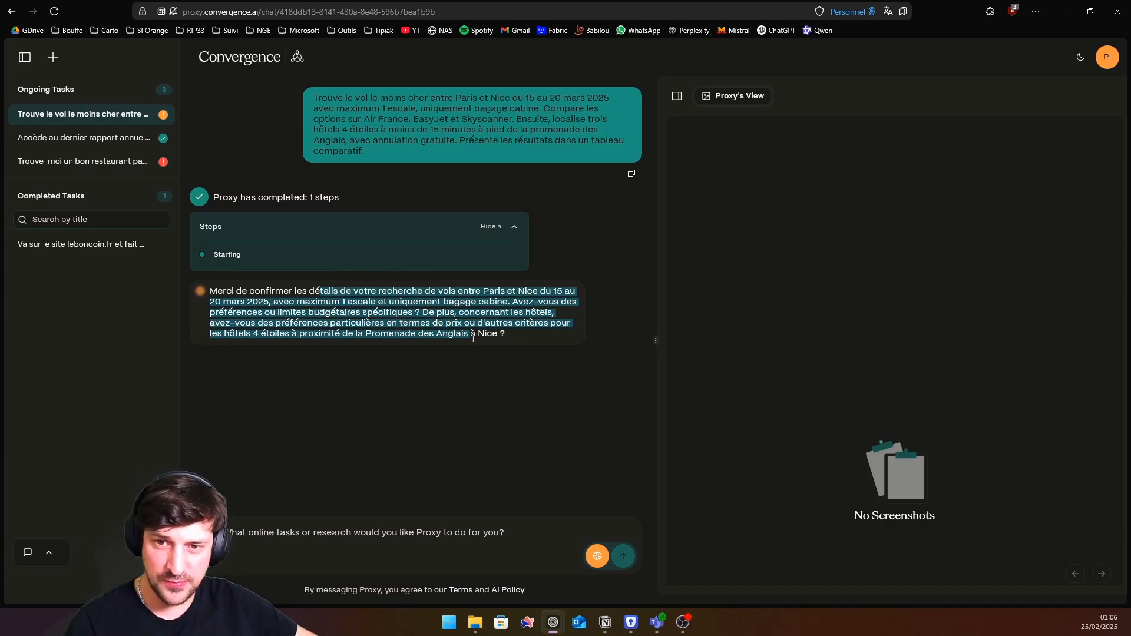
left_click_drag(242, 292, 400, 296)
left_click(528, 321)
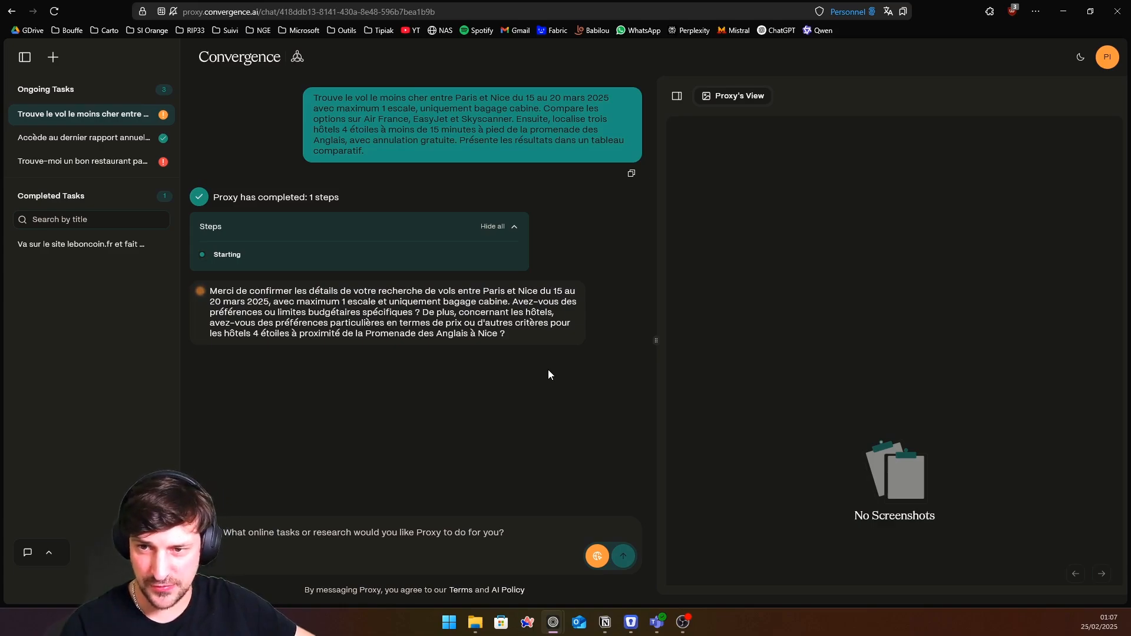
left_click_drag(317, 302, 462, 334)
left_click(443, 315)
left_click(493, 336)
Reply to Proxy with "non je n'ai pas de budget précis et pas de préférence pour les hôtels".
left_click(445, 531)
type("n")
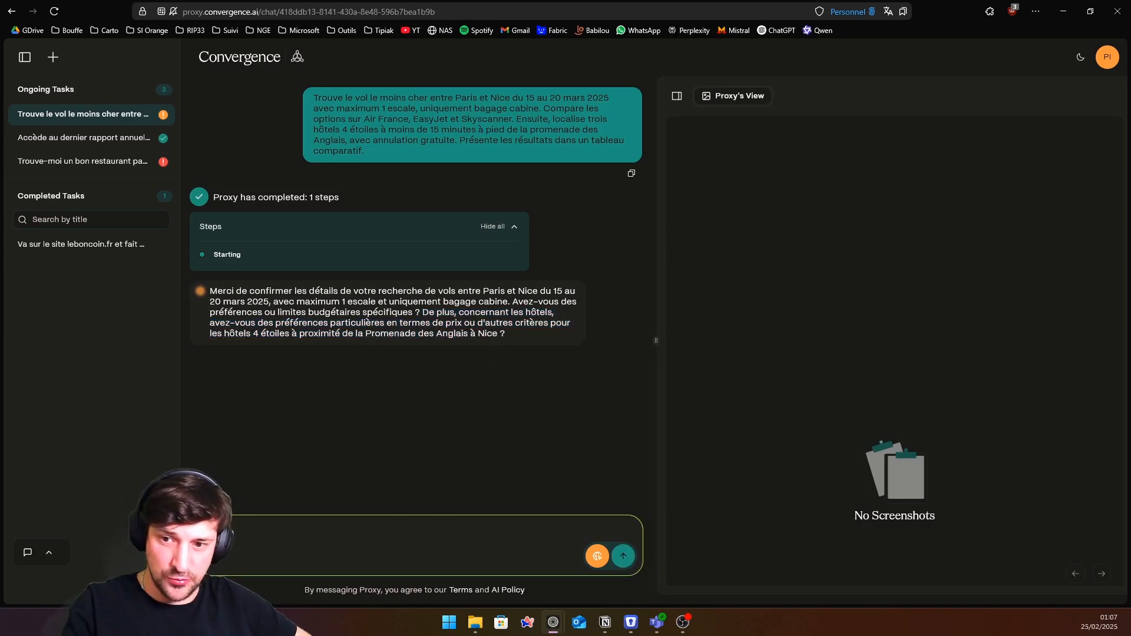
type("on je ")
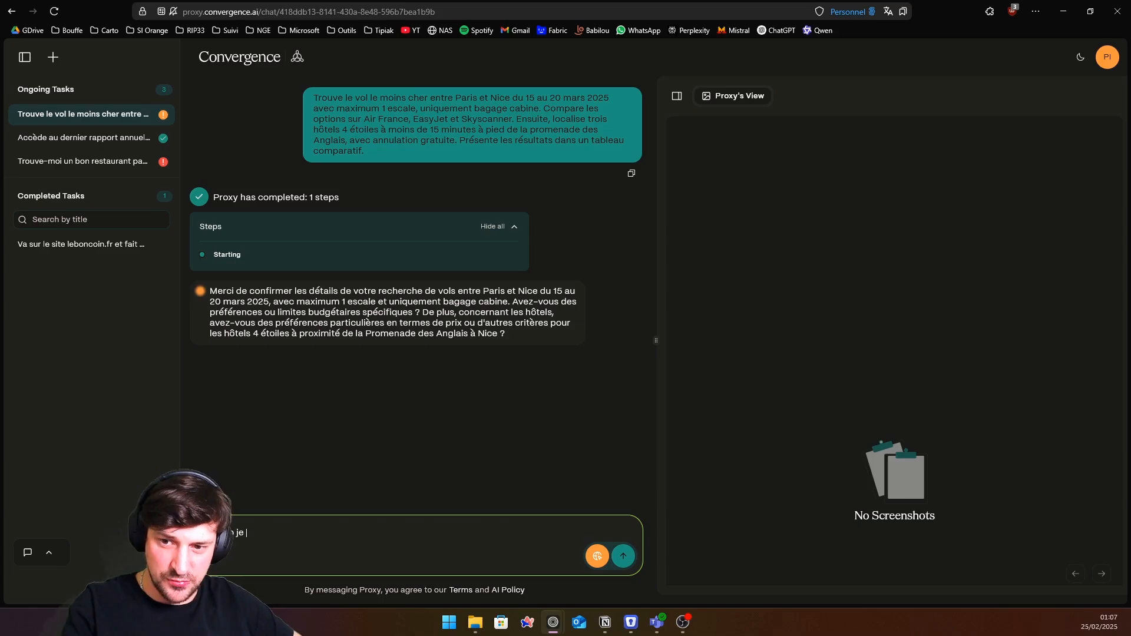
type("n'ai pas de budget précis et oa")
type("pa d")
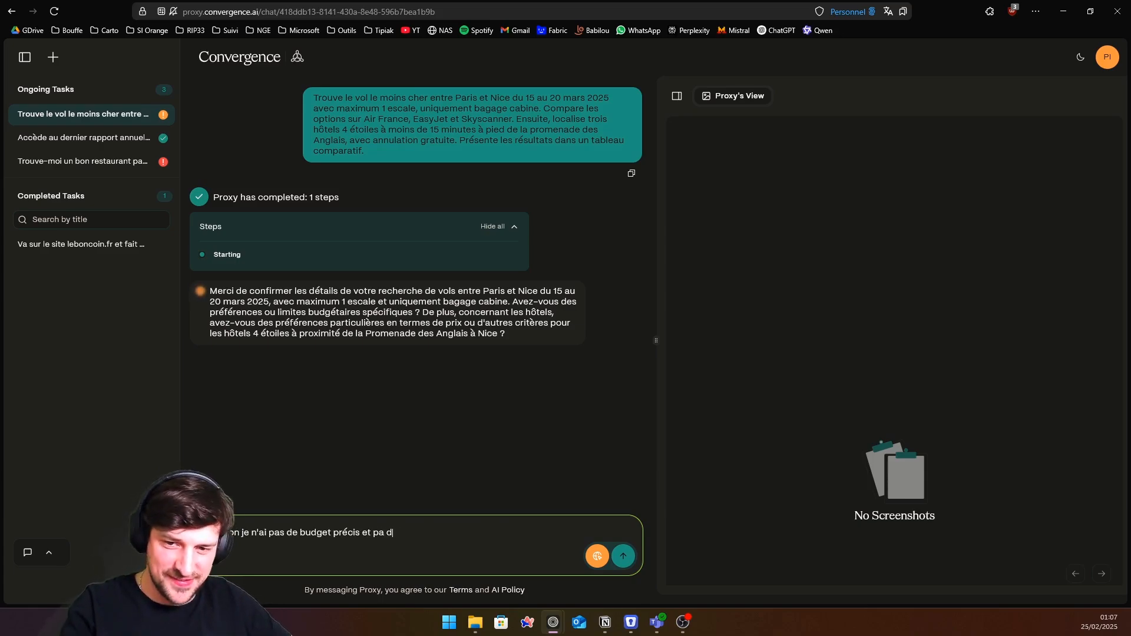
type("s de pr")
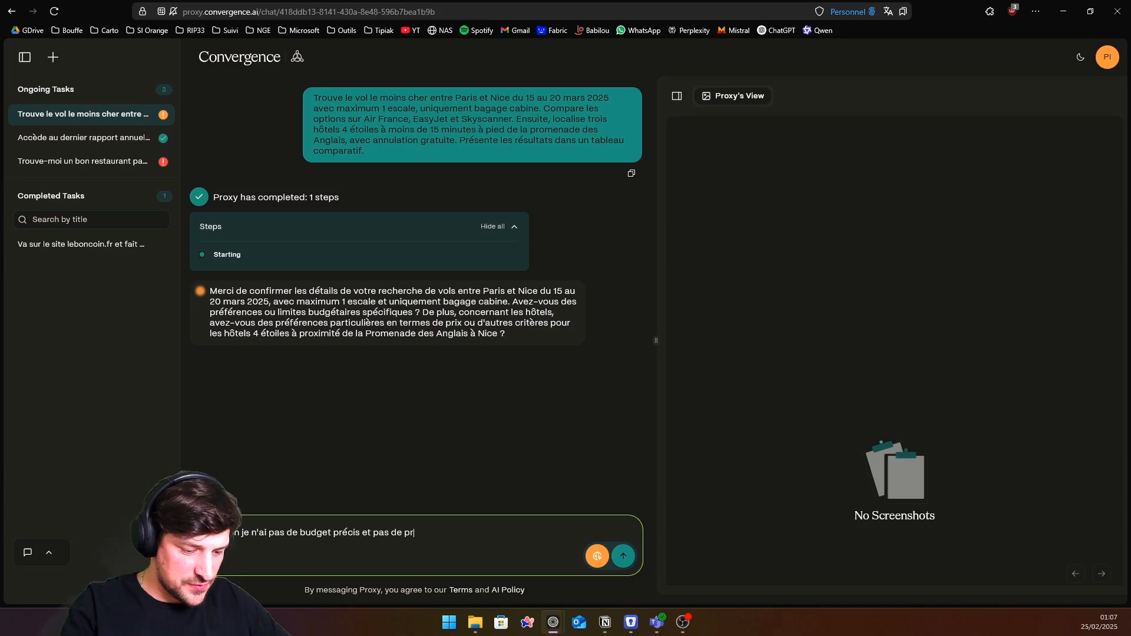
type("éfèrence pour les hôtels")
key("Return")
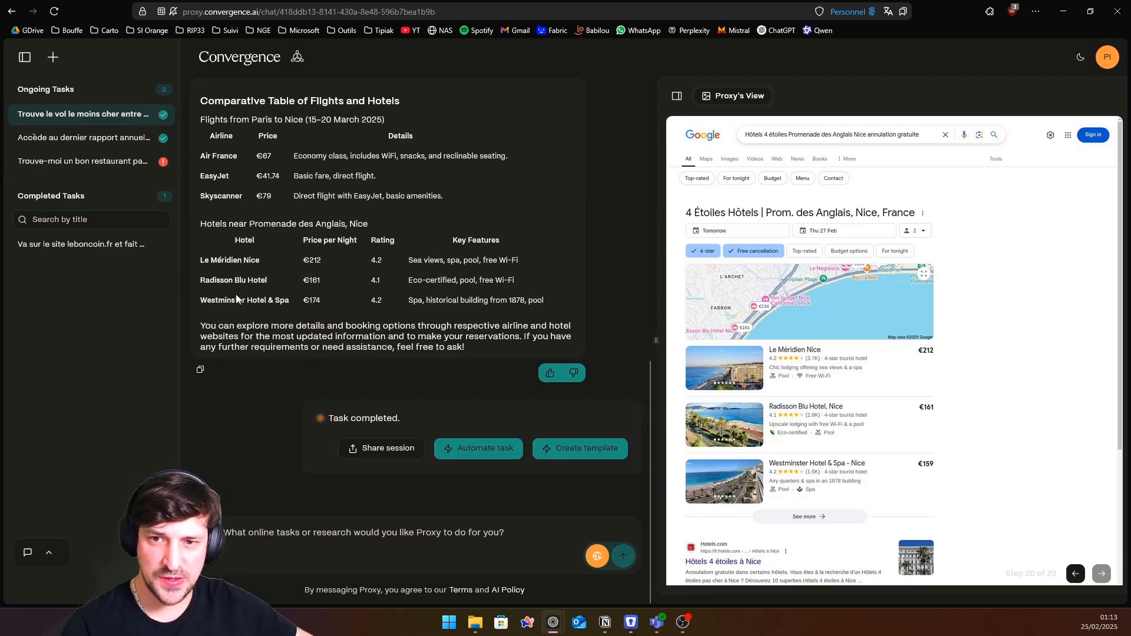
Review the heading, travel dates and airline rows of the comparative table of flights and hotels.
scroll(325, 293, "up", 2)
scroll(324, 292, "down", 1)
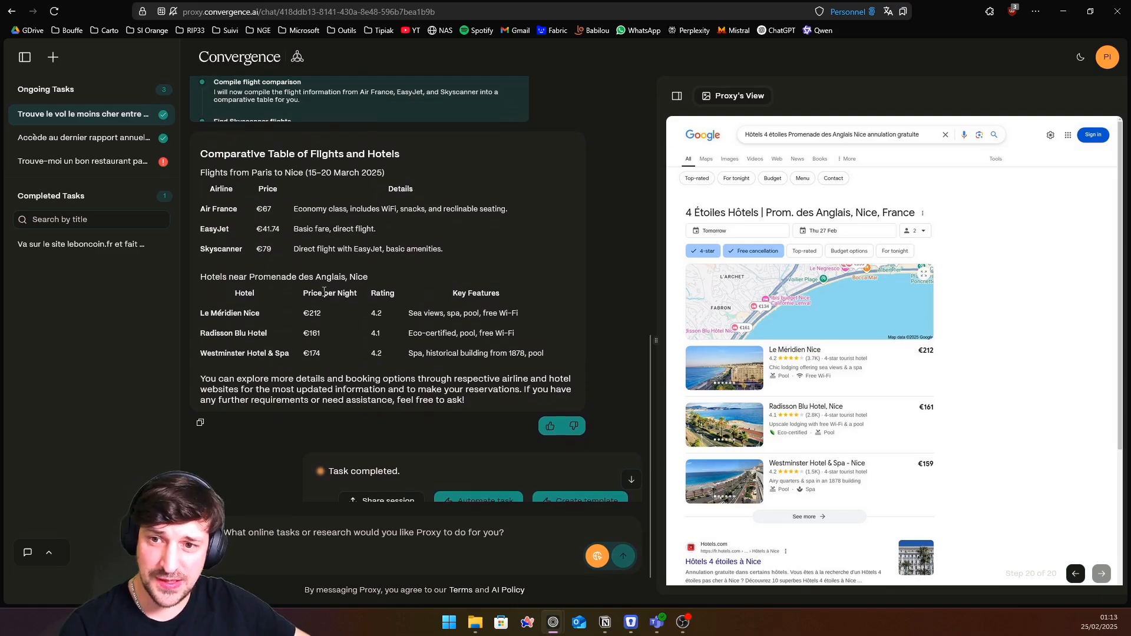
left_click_drag(215, 152, 469, 162)
left_click(469, 162)
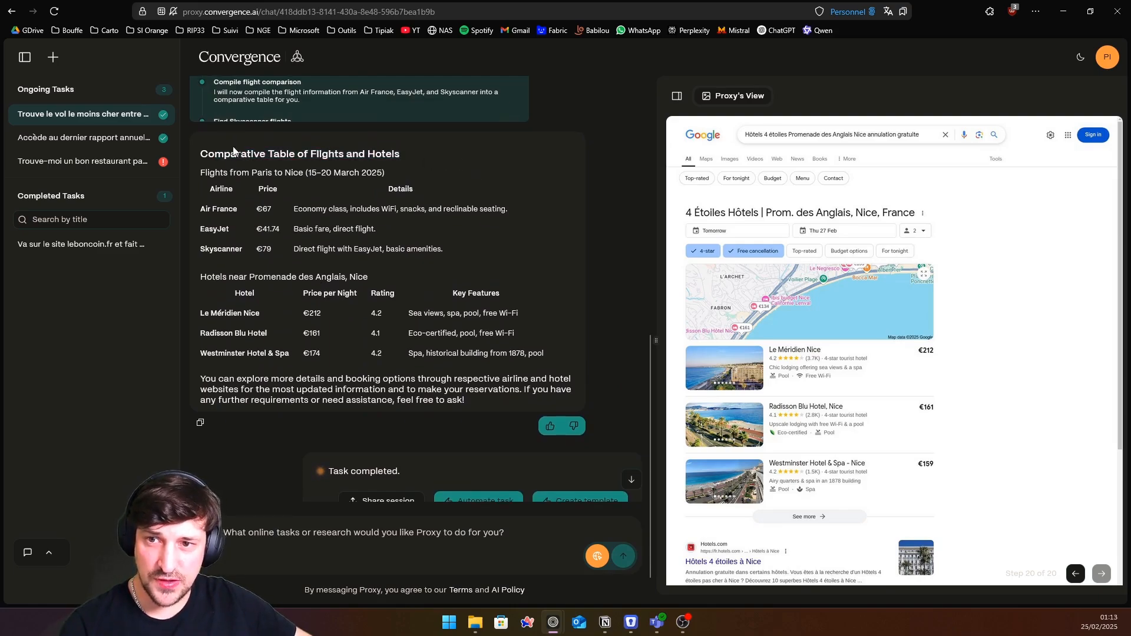
left_click_drag(241, 152, 413, 174)
scroll(447, 227, "up", 2)
scroll(428, 269, "down", 1)
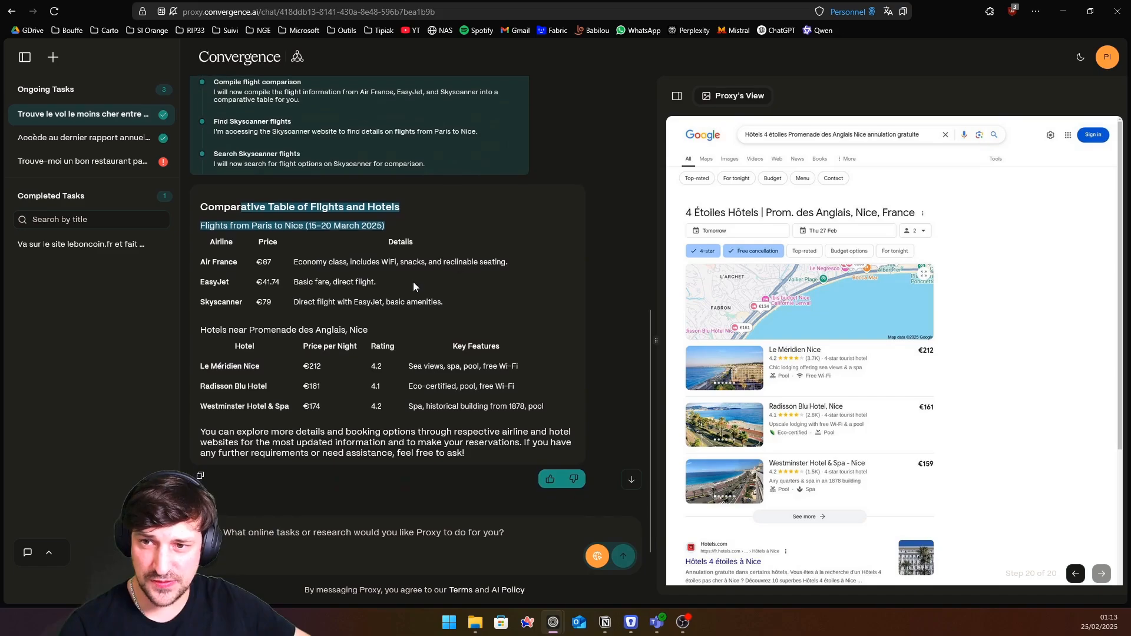
left_click_drag(224, 260, 361, 300)
left_click(416, 287)
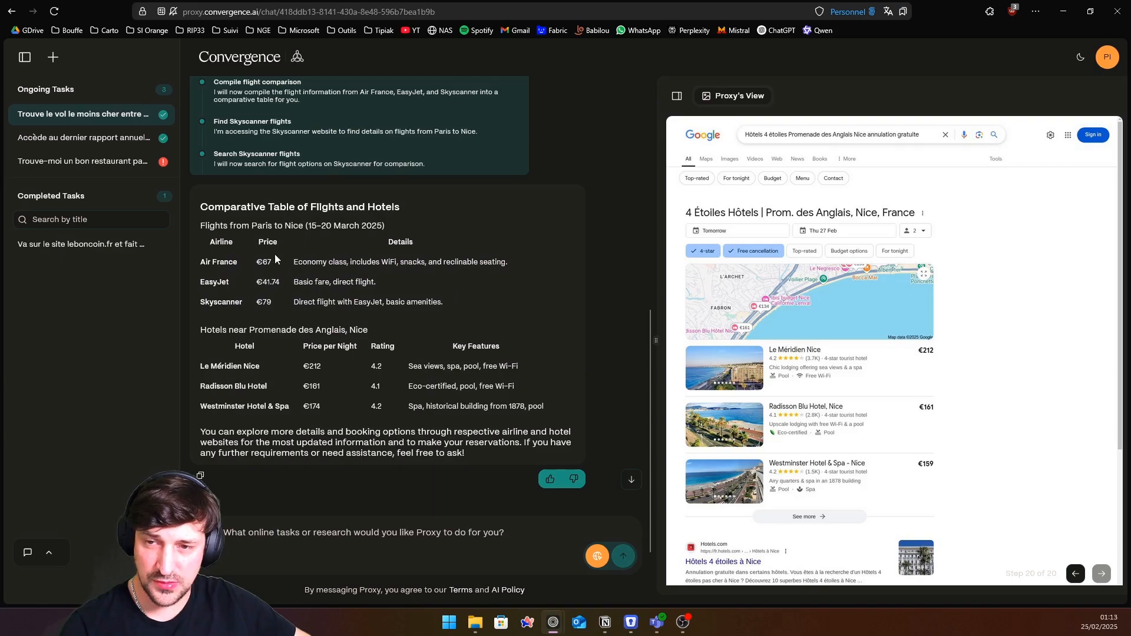
Examine the price and details of the Air France flight in the comparative table.
left_click(344, 271)
left_click_drag(294, 264, 498, 270)
left_click(372, 264)
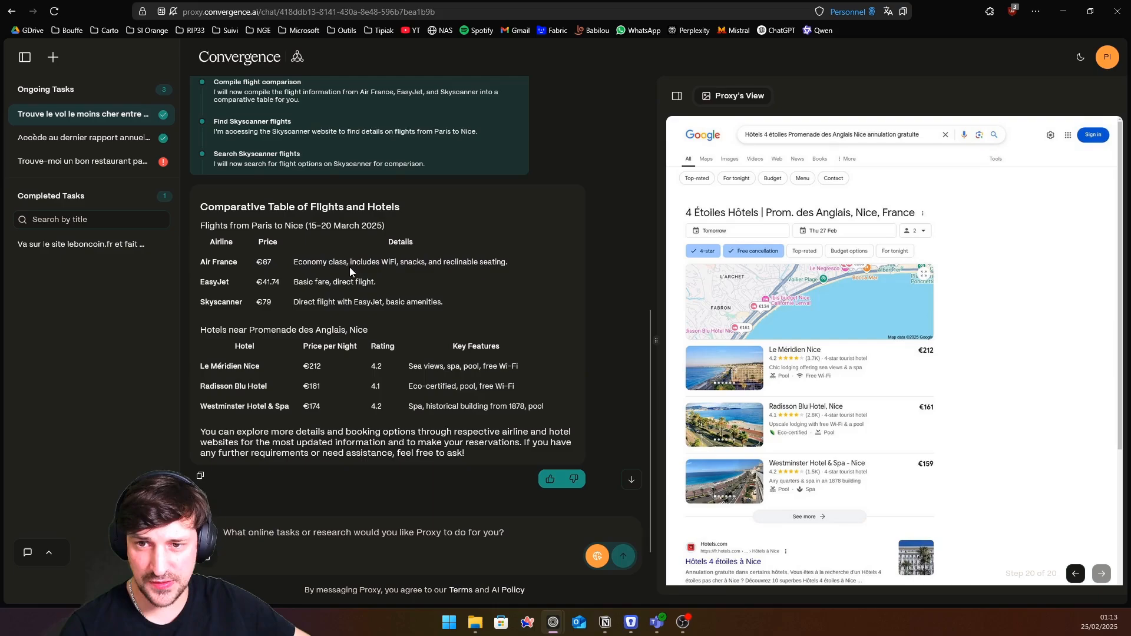
left_click_drag(330, 264, 394, 261)
left_click(377, 257)
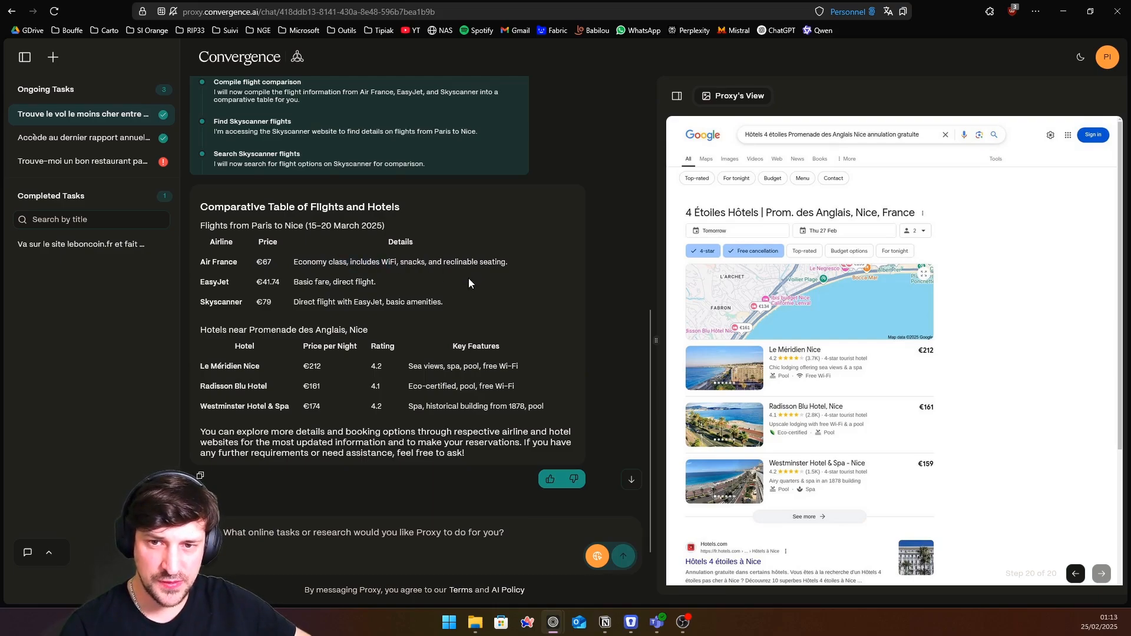
Compare the prices and details of the EasyJet and Skyscanner rows in the flight table.
left_click_drag(209, 283, 230, 283)
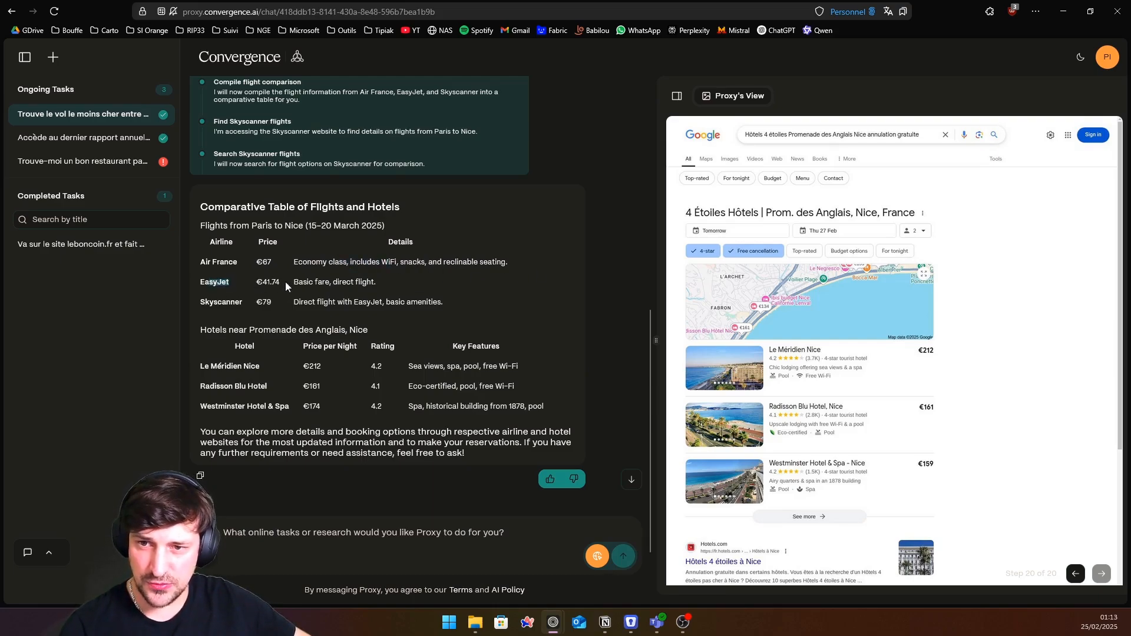
left_click_drag(300, 284, 411, 281)
left_click(374, 280)
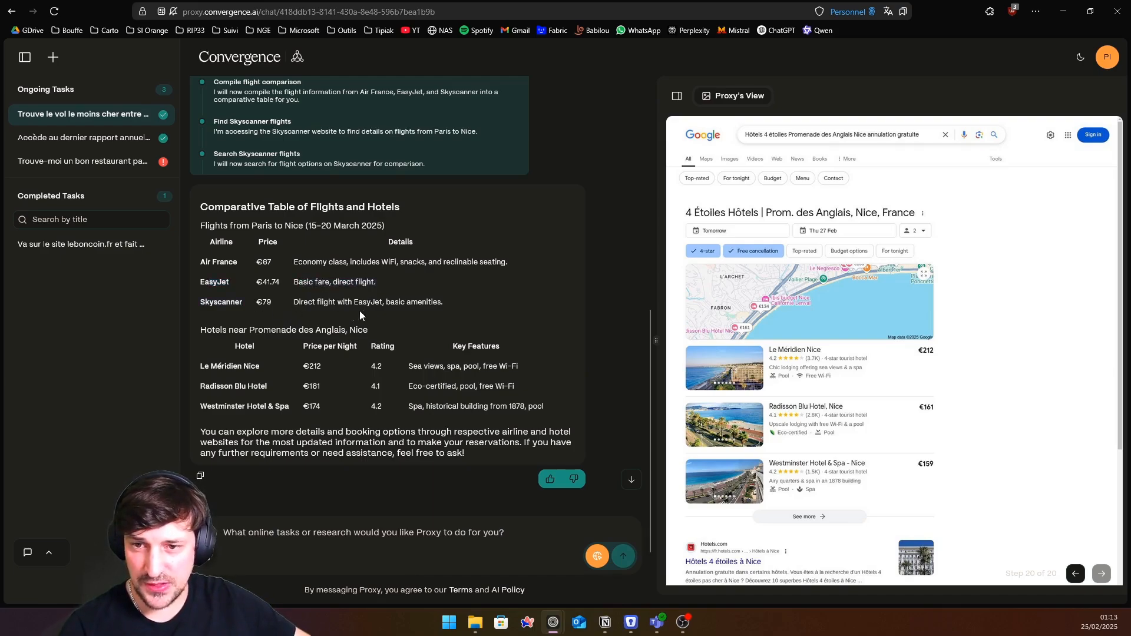
left_click_drag(368, 304, 334, 316)
left_click_drag(210, 283, 312, 283)
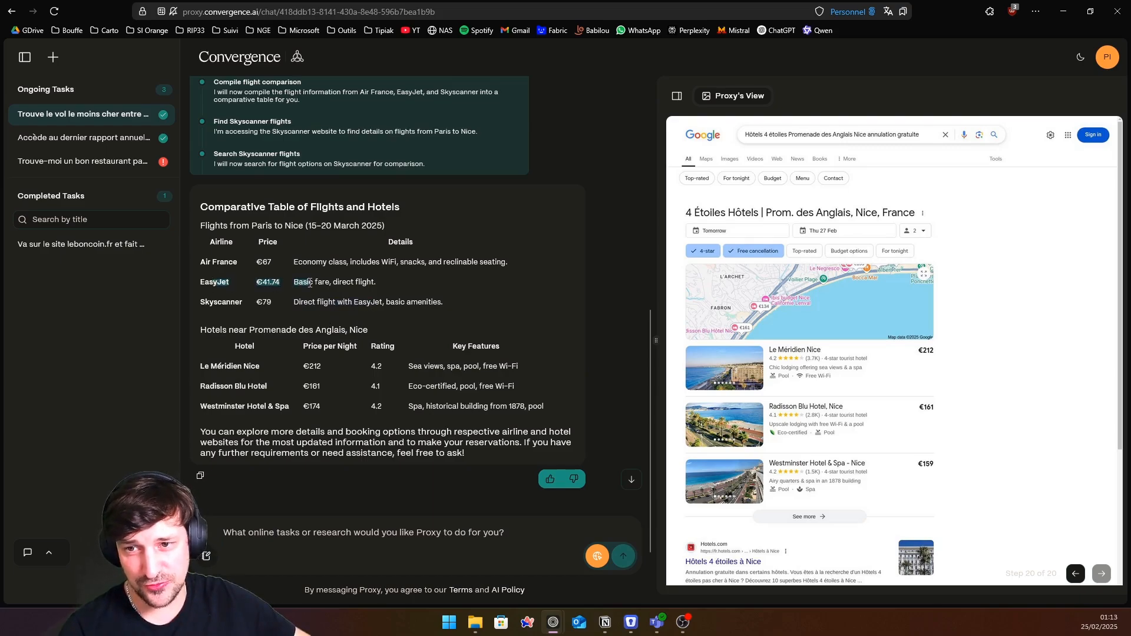
left_click(323, 294)
left_click_drag(208, 303, 268, 305)
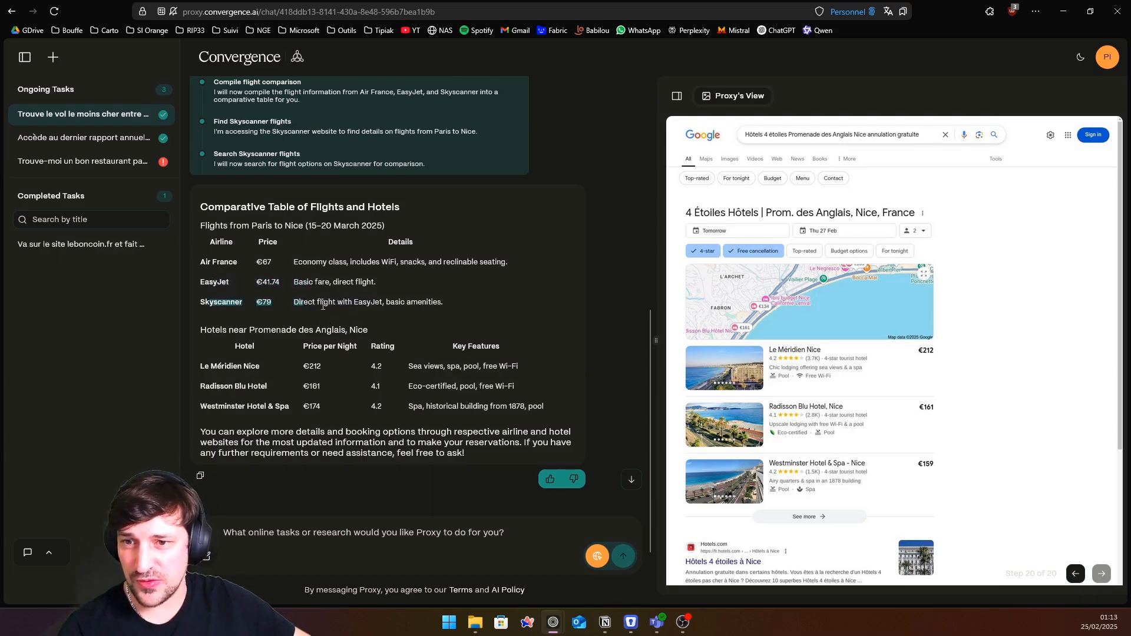
left_click(265, 314)
left_click(330, 302)
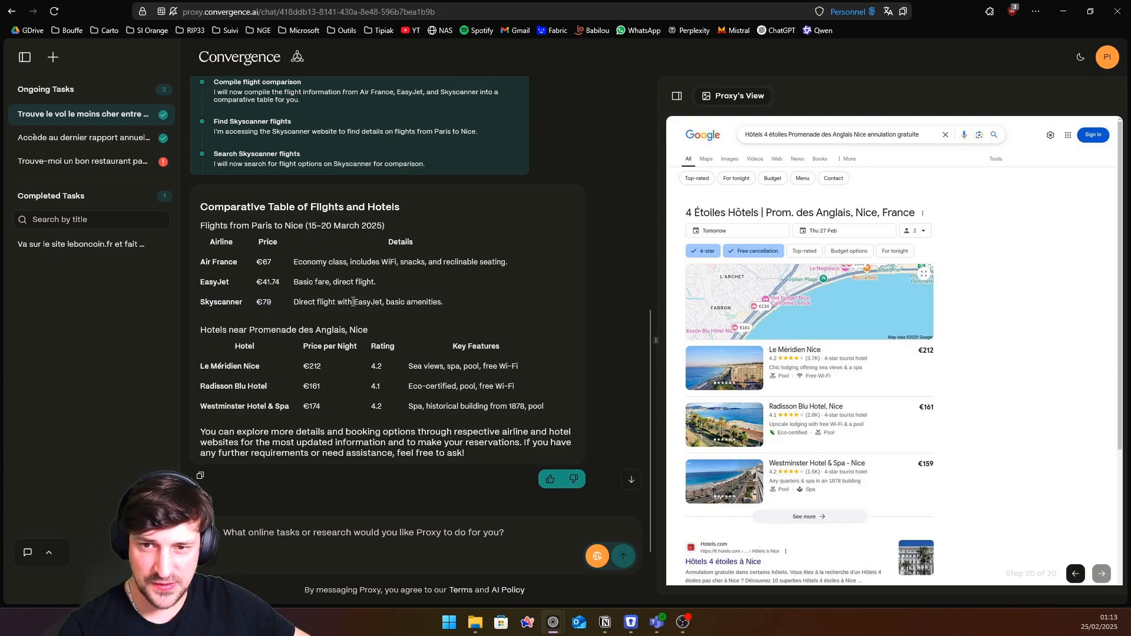
left_click_drag(384, 303, 418, 304)
scroll(439, 309, "down", 2)
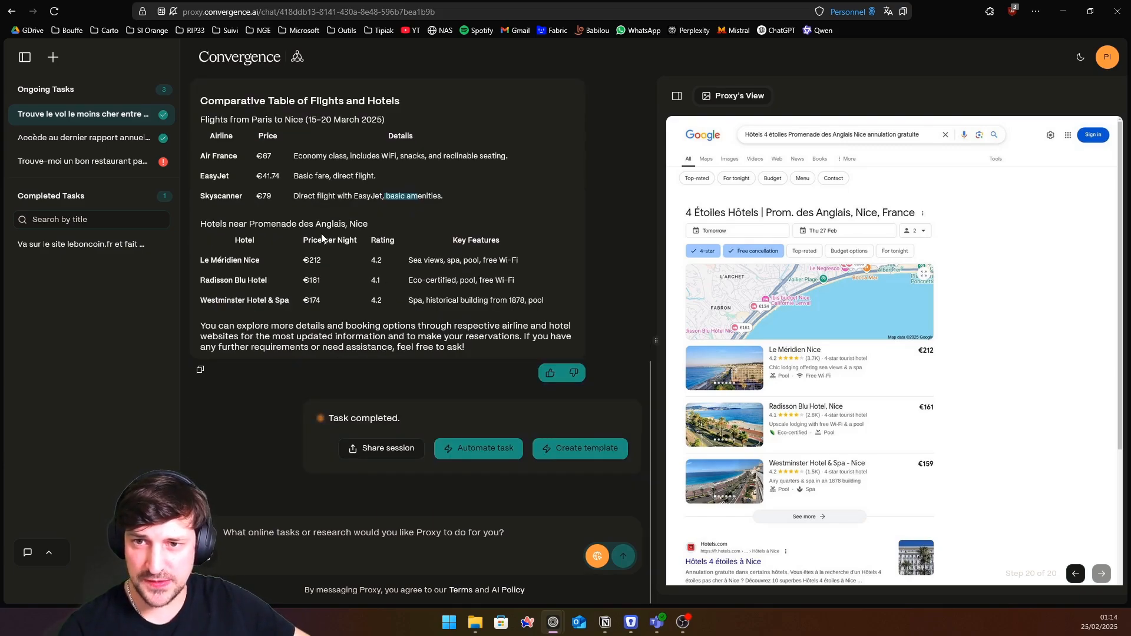
Check the whole answer again, from the last executed steps through the flights table to the Nice hotels table.
scroll(286, 242, "up", 1)
left_click(267, 185)
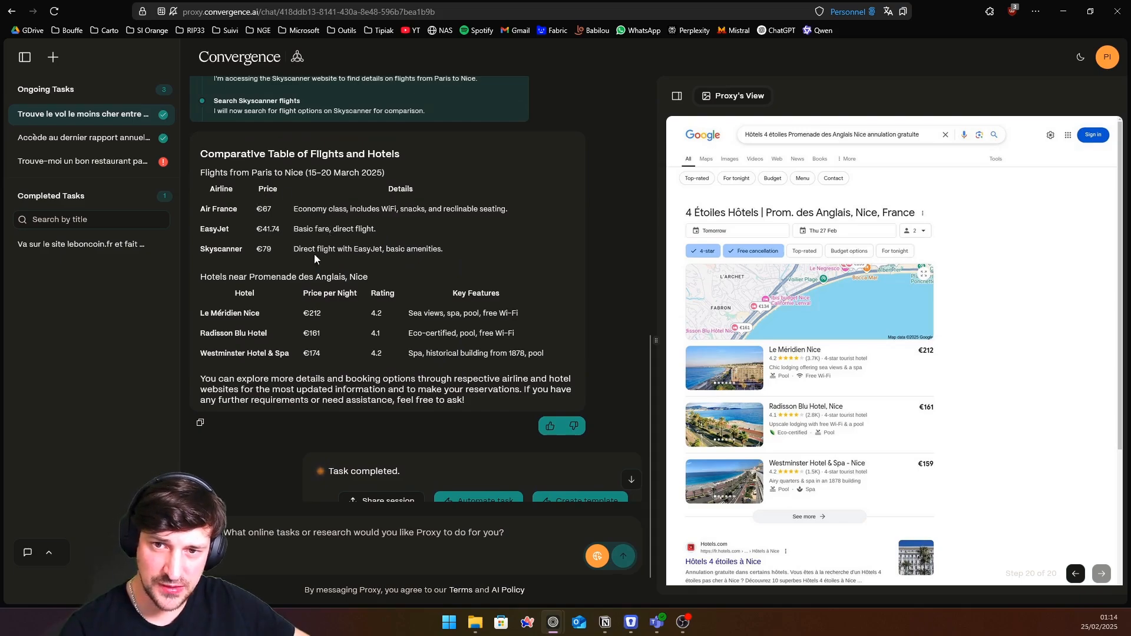
scroll(360, 398, "down", 1)
scroll(366, 377, "up", 2)
scroll(347, 271, "up", 1)
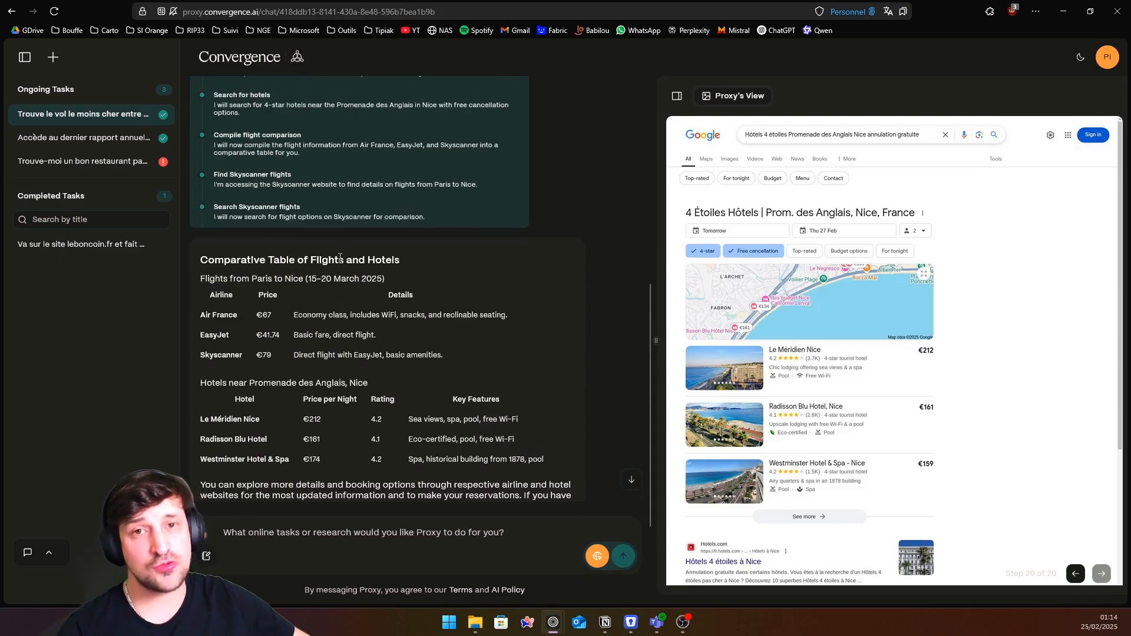
scroll(369, 324, "down", 2)
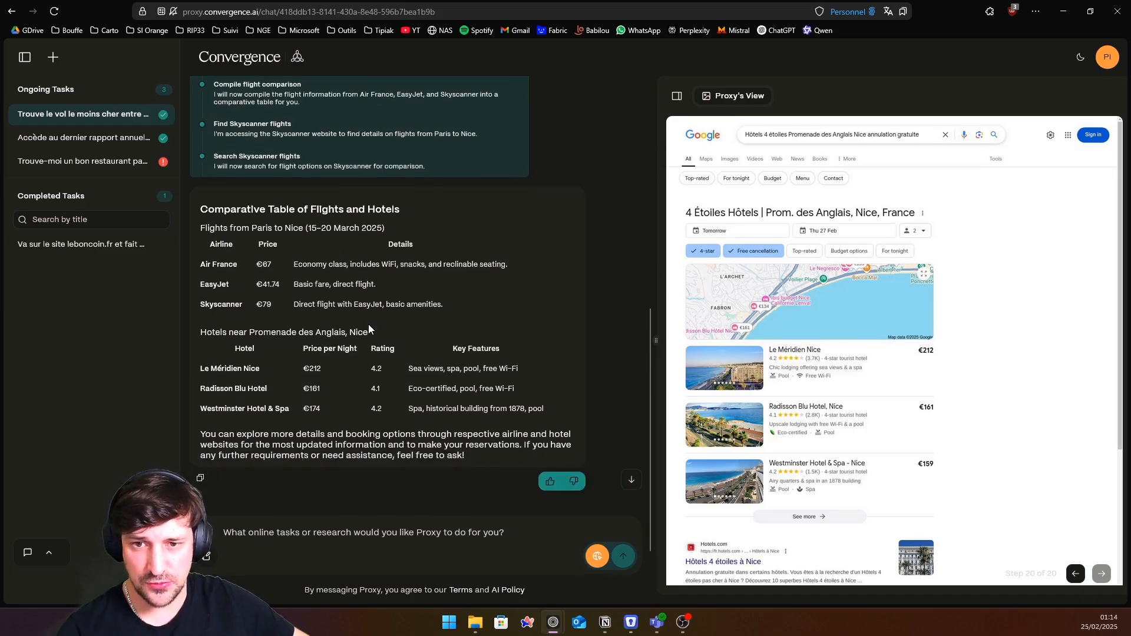
left_click_drag(317, 209, 442, 249)
left_click(465, 251)
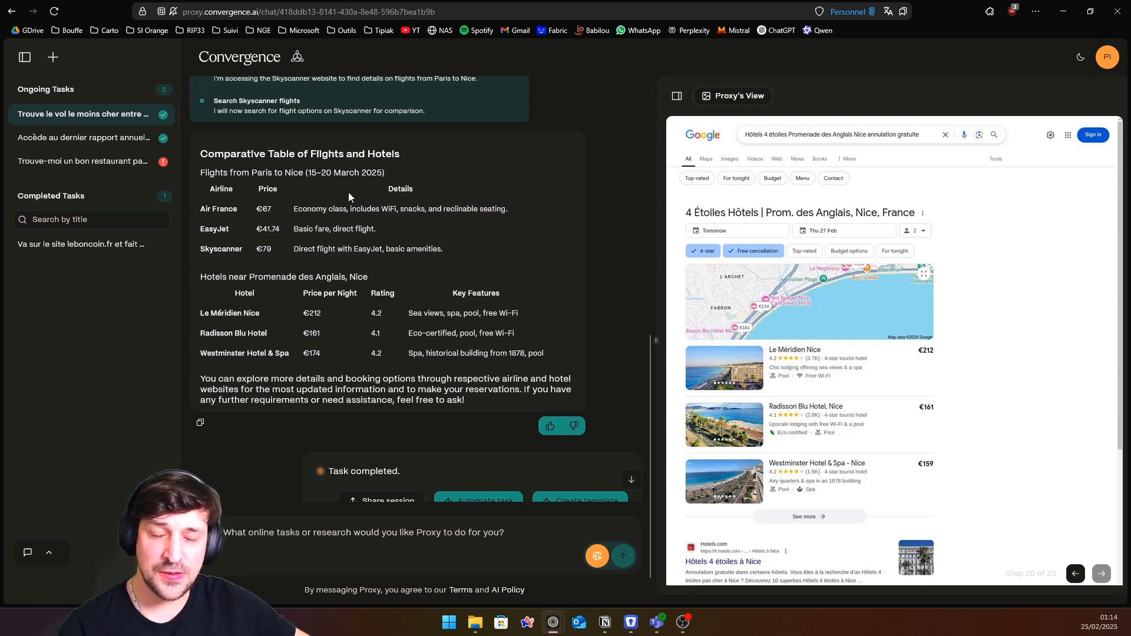
scroll(368, 254, "down", 1)
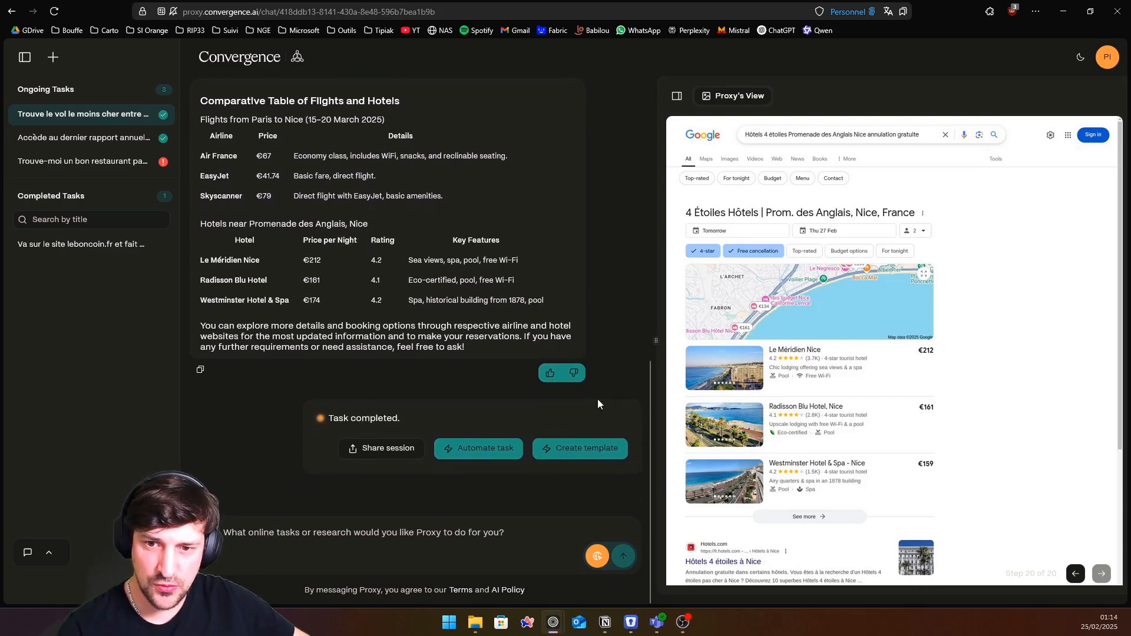
Browse back through the Proxy's View screenshots to the easyJet page with monthly fares from Paris Orly to Nice.
left_click(1076, 577)
left_click(1076, 578)
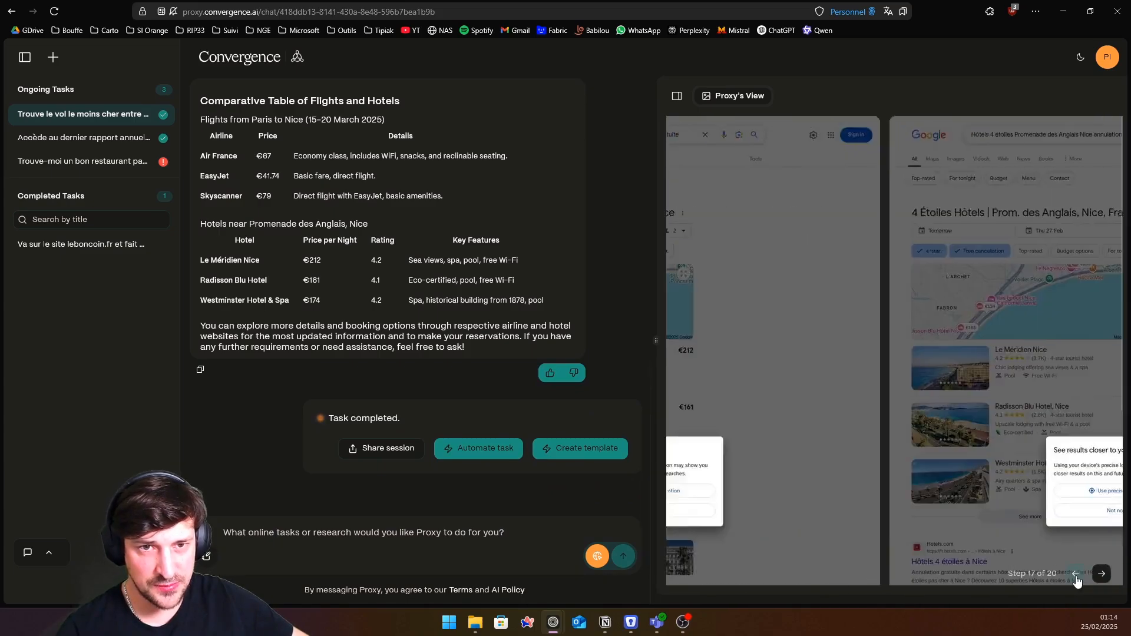
left_click(1076, 577)
left_click(1076, 578)
left_click(1076, 577)
left_click(1075, 577)
left_click(1075, 576)
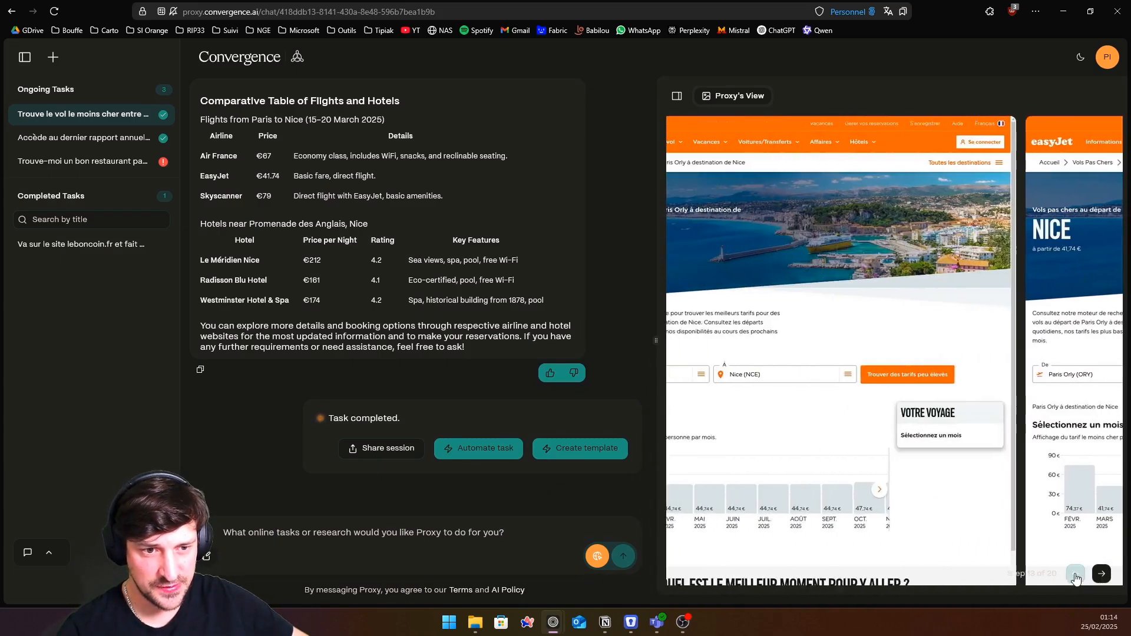
left_click(1076, 576)
left_click(1097, 571)
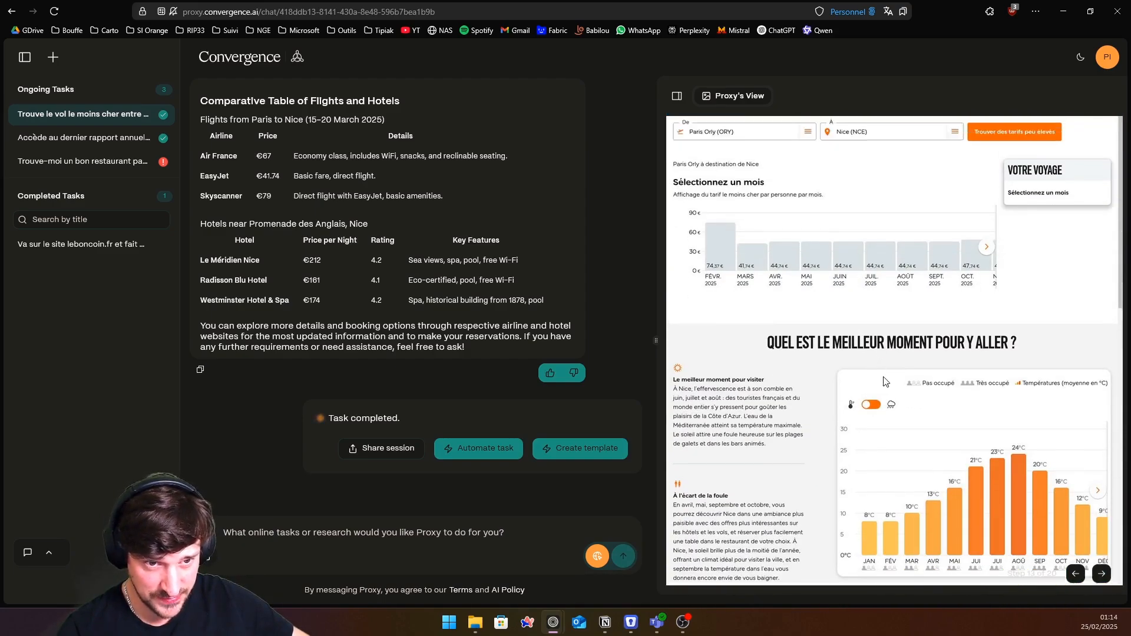
Return to the start of the easyJet Nice page and examine the prices, ratings and key features in the Nice hotels table.
scroll(869, 334, "up", 5)
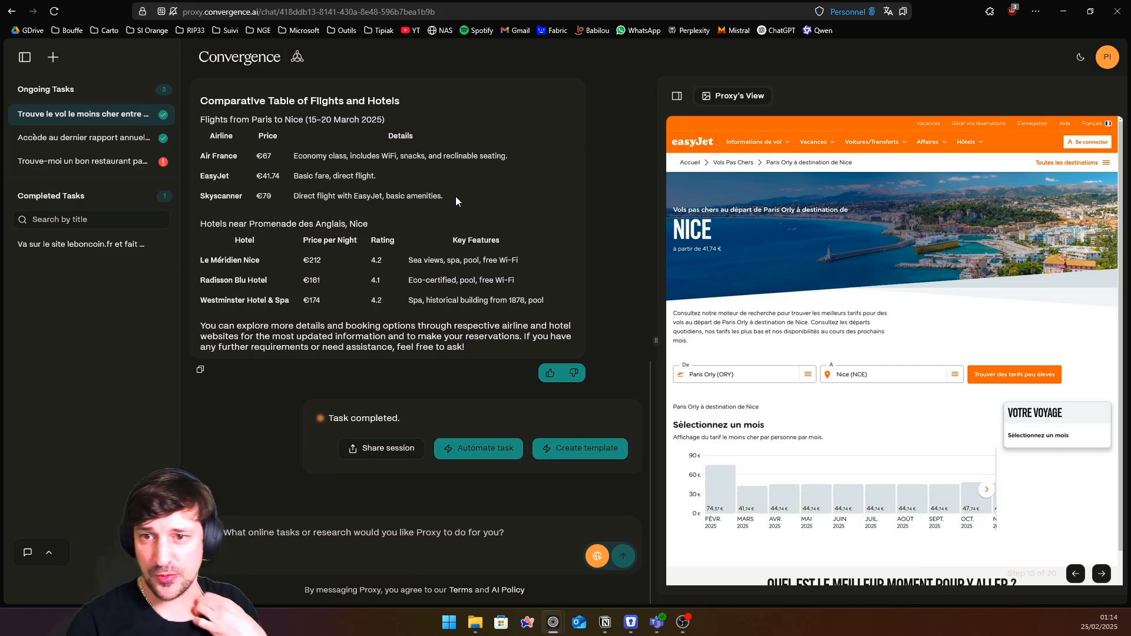
left_click_drag(190, 259, 511, 285)
left_click(411, 281)
left_click(398, 264)
left_click(365, 278)
left_click(553, 306)
left_click(505, 285)
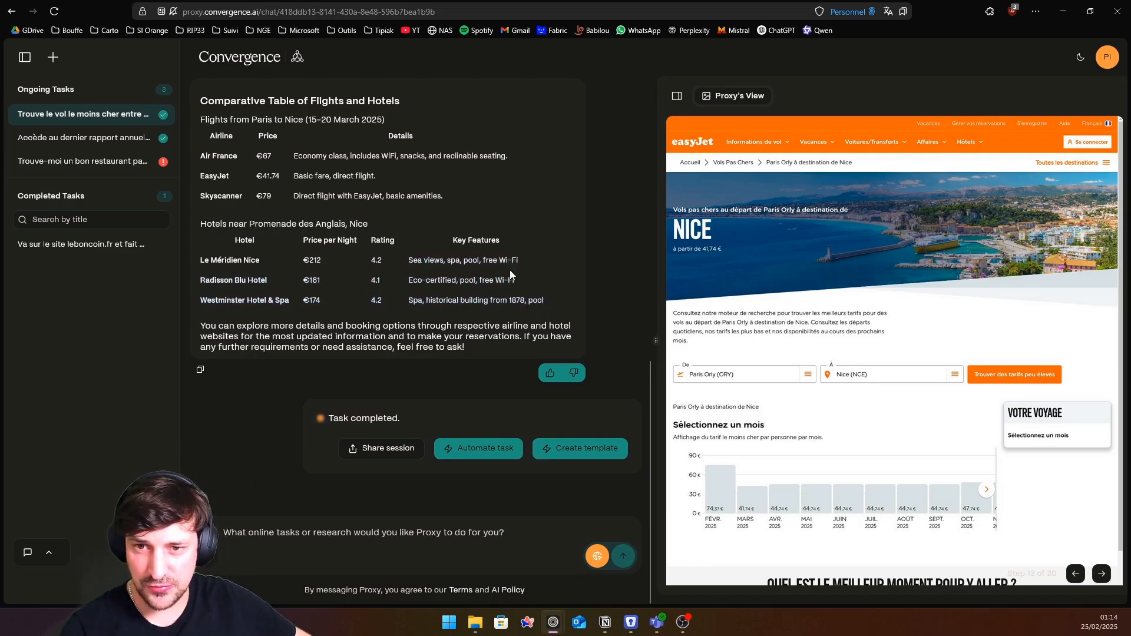
left_click_drag(417, 261, 490, 301)
left_click(464, 306)
Read the answer's closing paragraph about booking options and further assistance below the hotels table.
left_click_drag(223, 327, 399, 338)
left_click(439, 347)
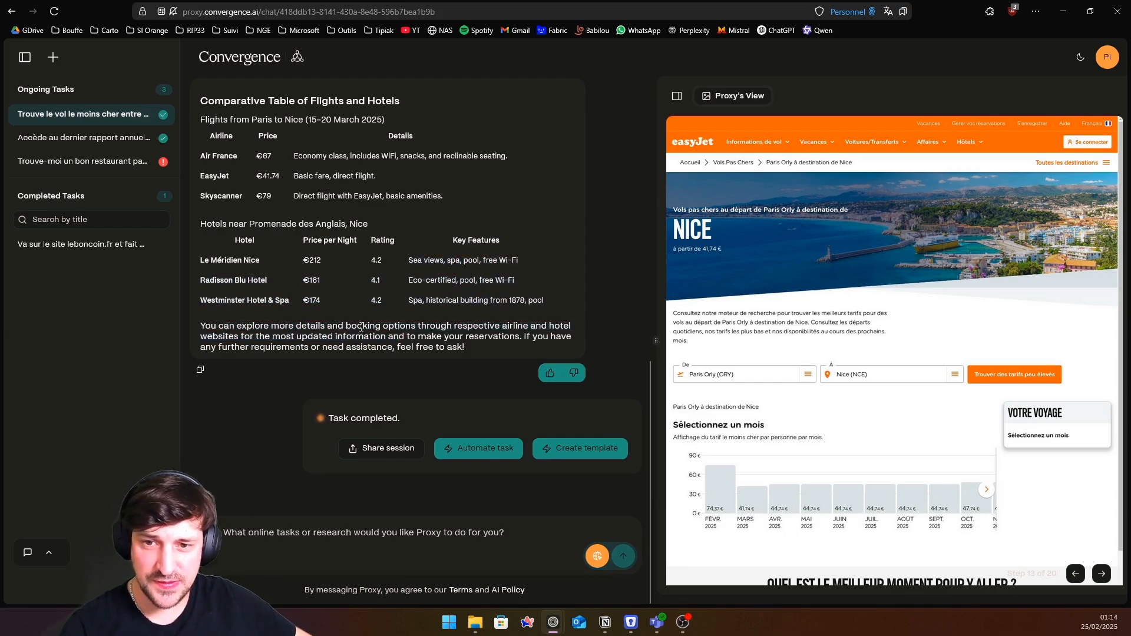
left_click_drag(406, 326, 480, 348)
left_click(480, 348)
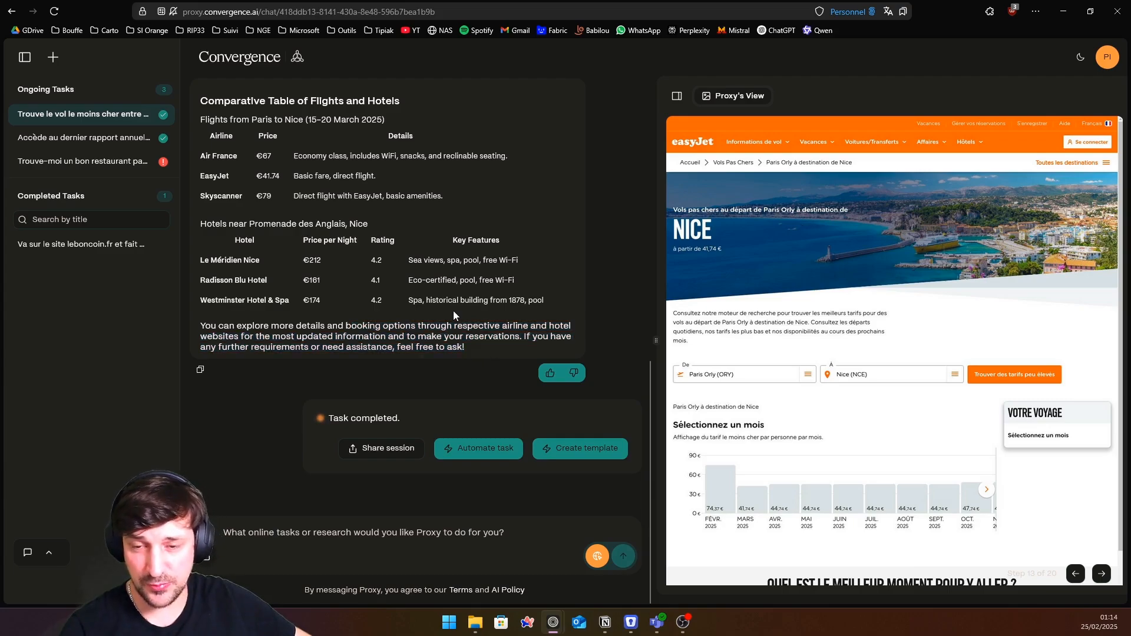
Review the executed flight and hotel search steps against the comparative tables of the Paris–Nice answer.
scroll(471, 299, "up", 3)
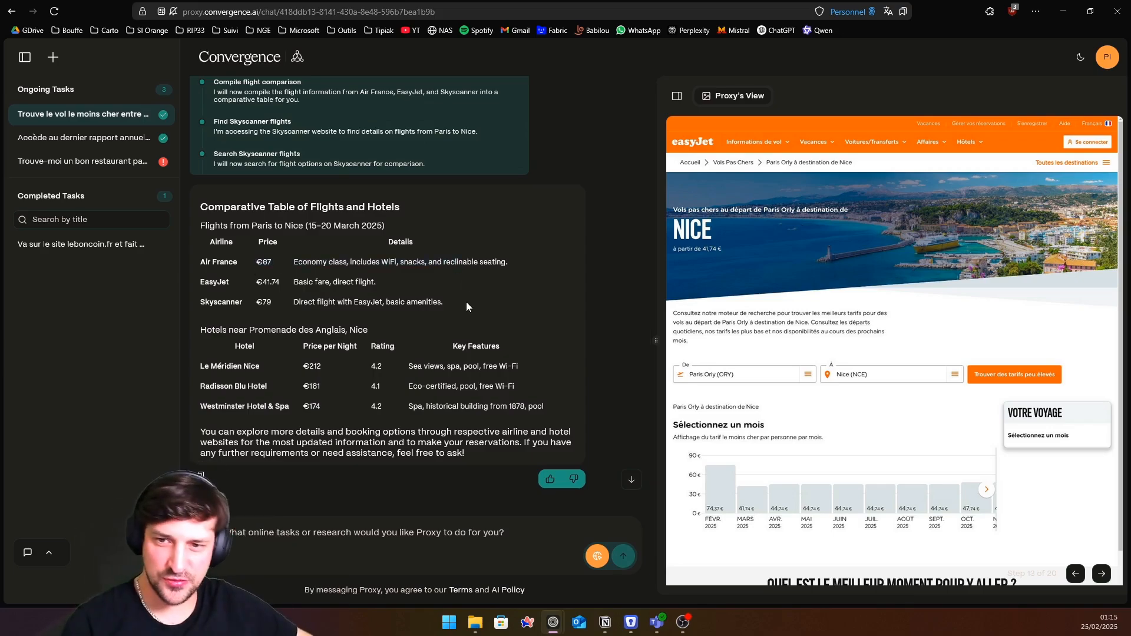
scroll(447, 299, "down", 3)
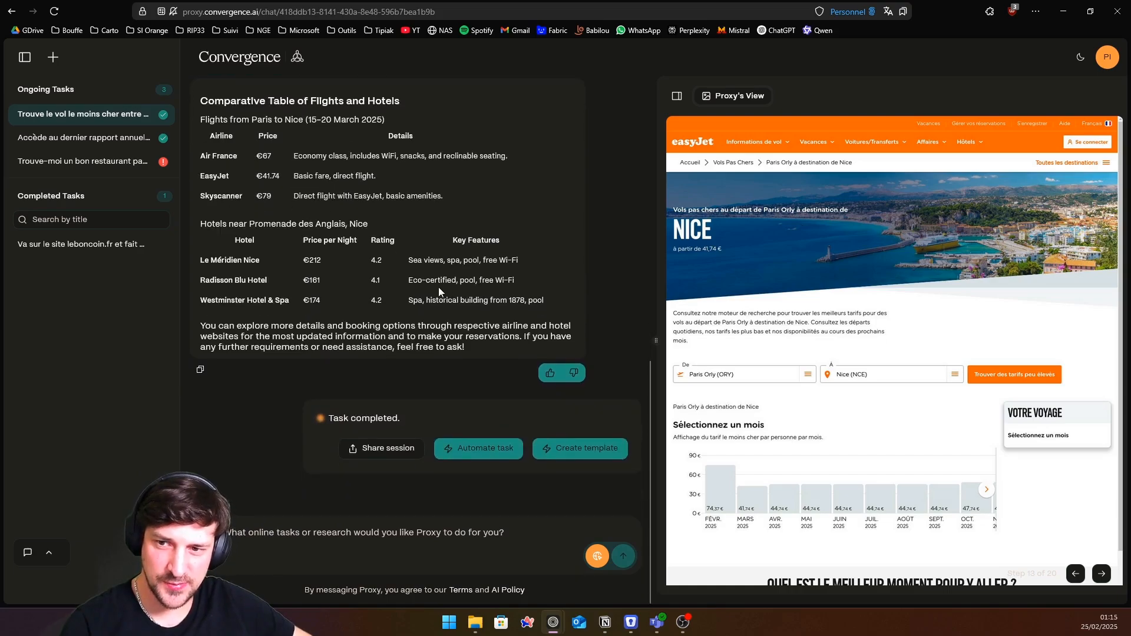
scroll(413, 327, "up", 6)
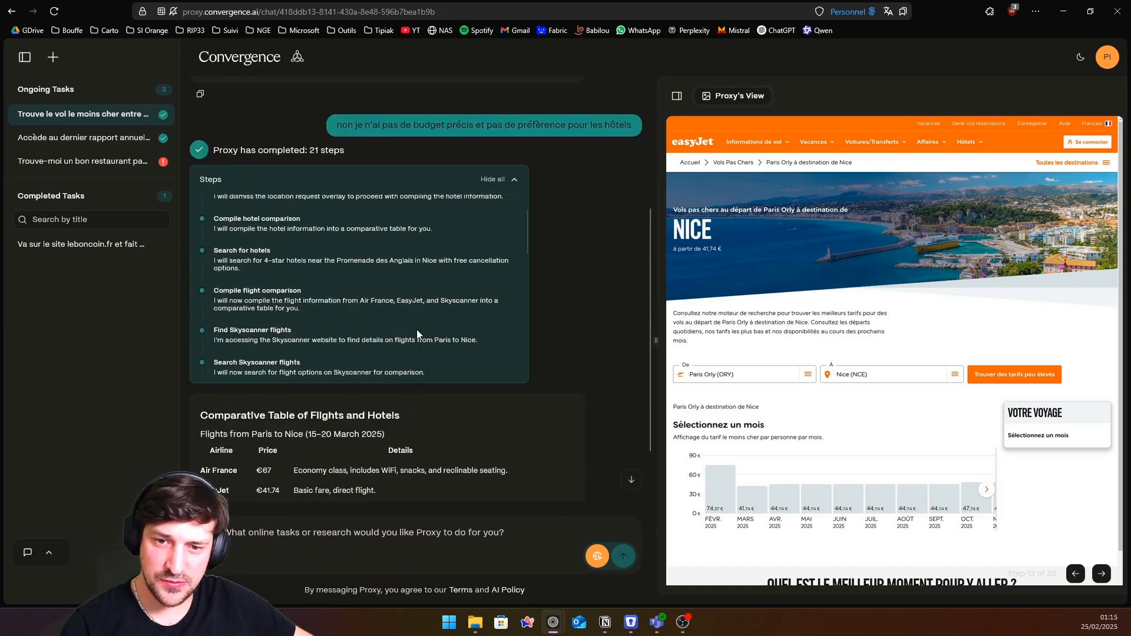
scroll(416, 331, "down", 5)
scroll(416, 333, "down", 5)
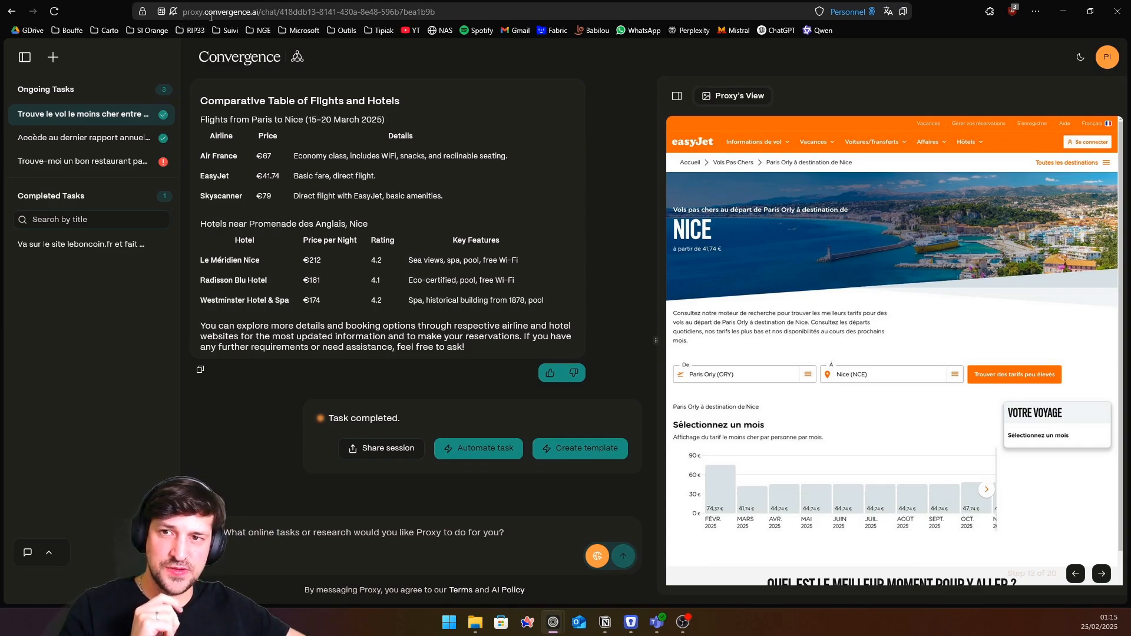
View the account's plan options and compare the Basic and Pro plans' session limits, custom automations and price.
left_click(1096, 60)
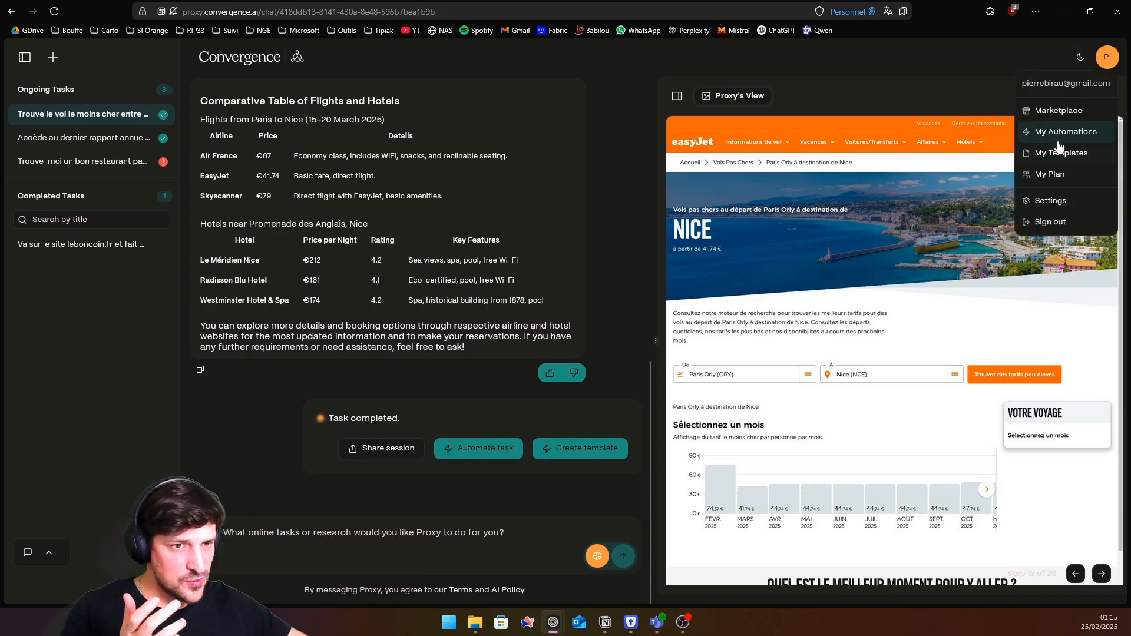
left_click(1043, 173)
left_click_drag(347, 334, 492, 359)
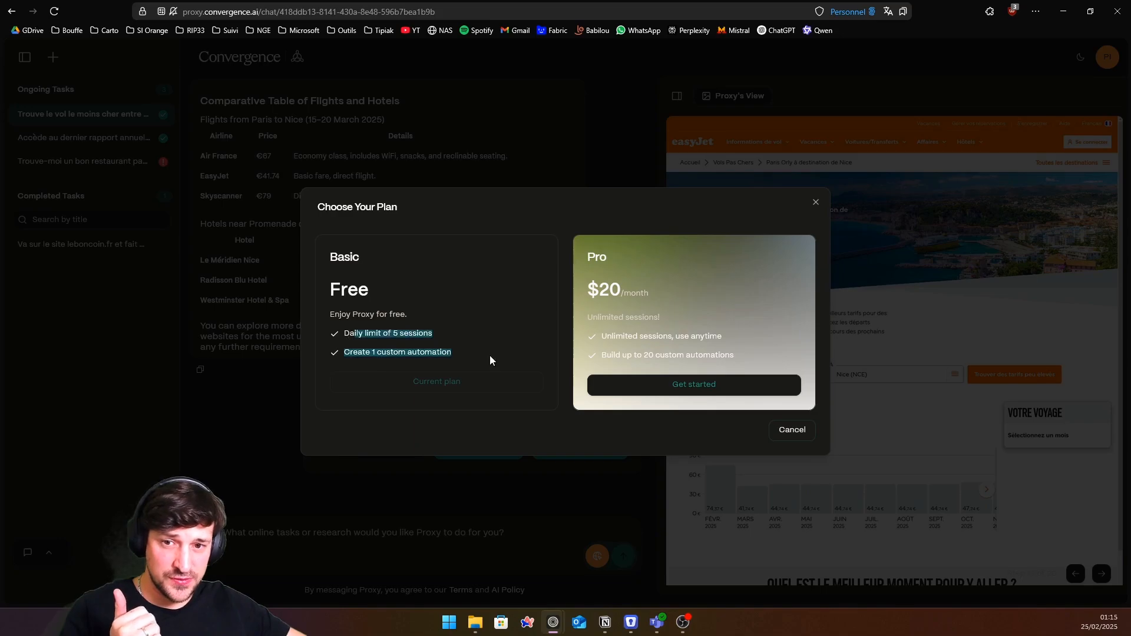
left_click(492, 358)
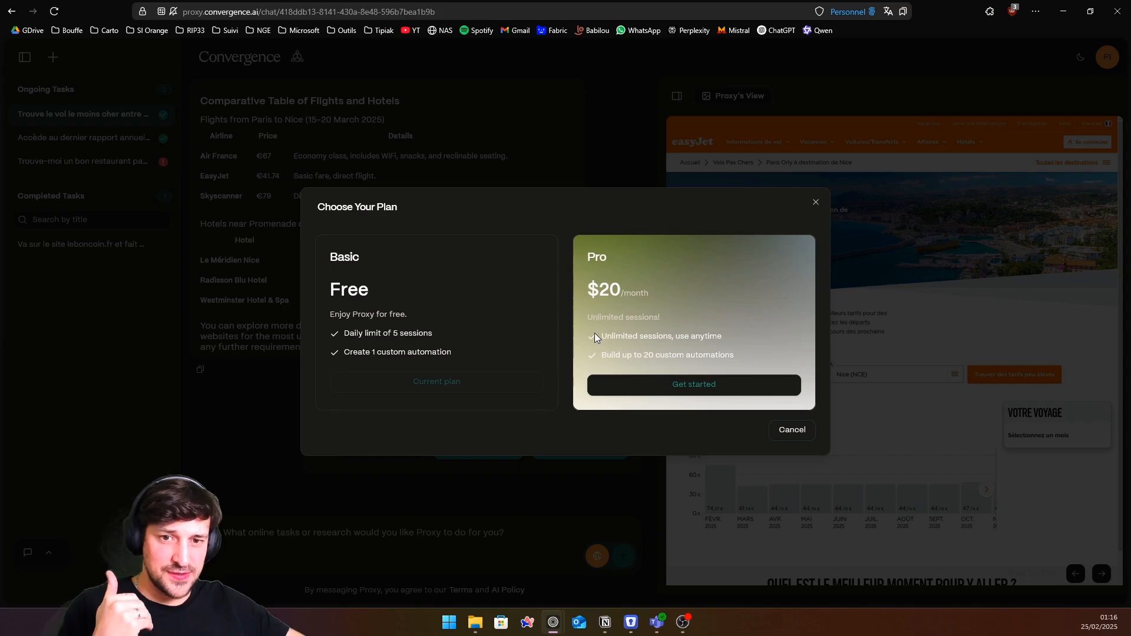
left_click_drag(607, 337, 703, 339)
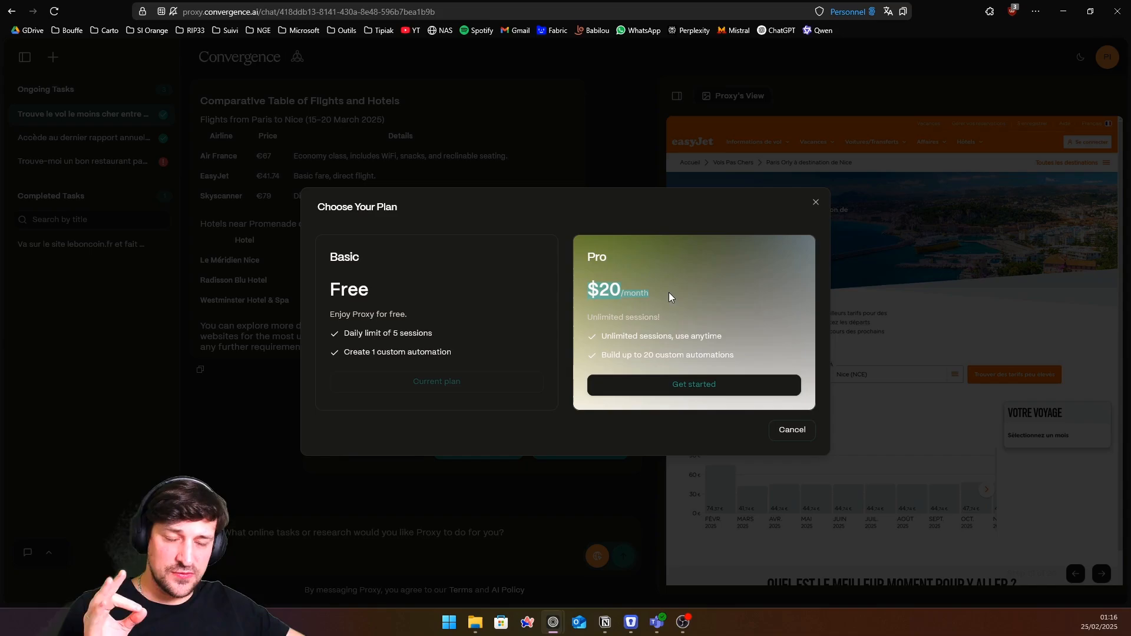
left_click(816, 202)
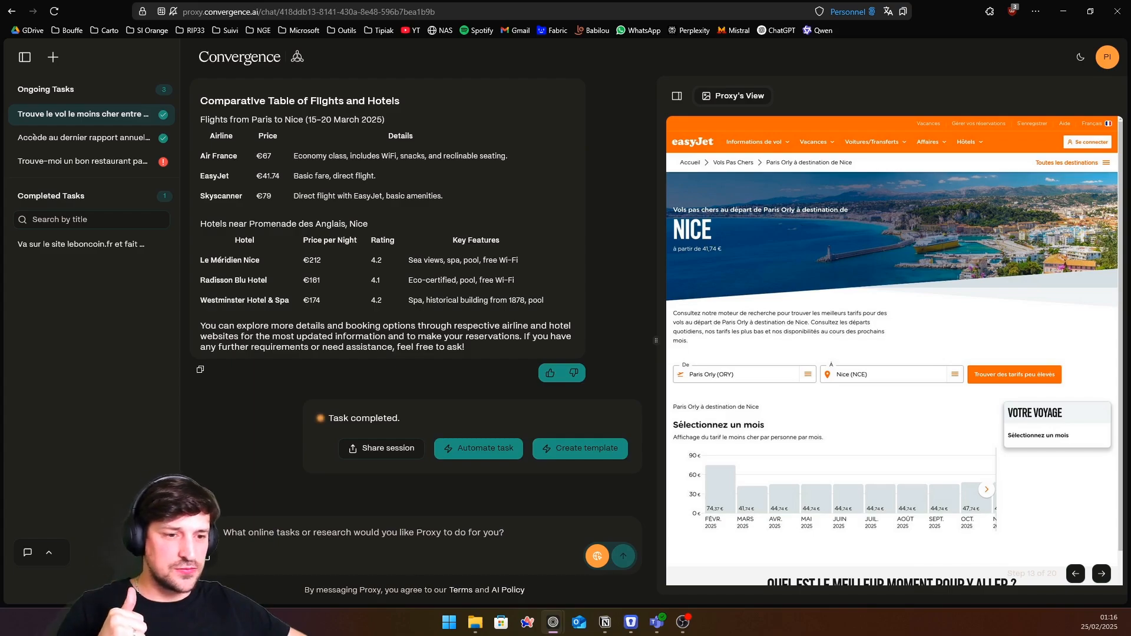
Switch to the Notion window.
key("alt+Tab")
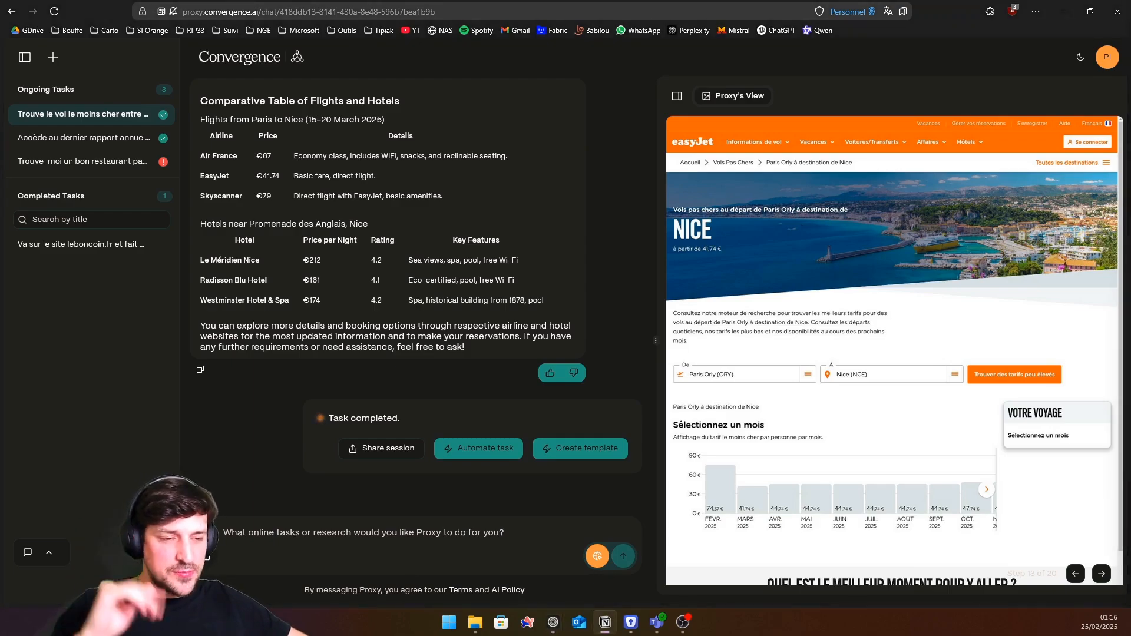